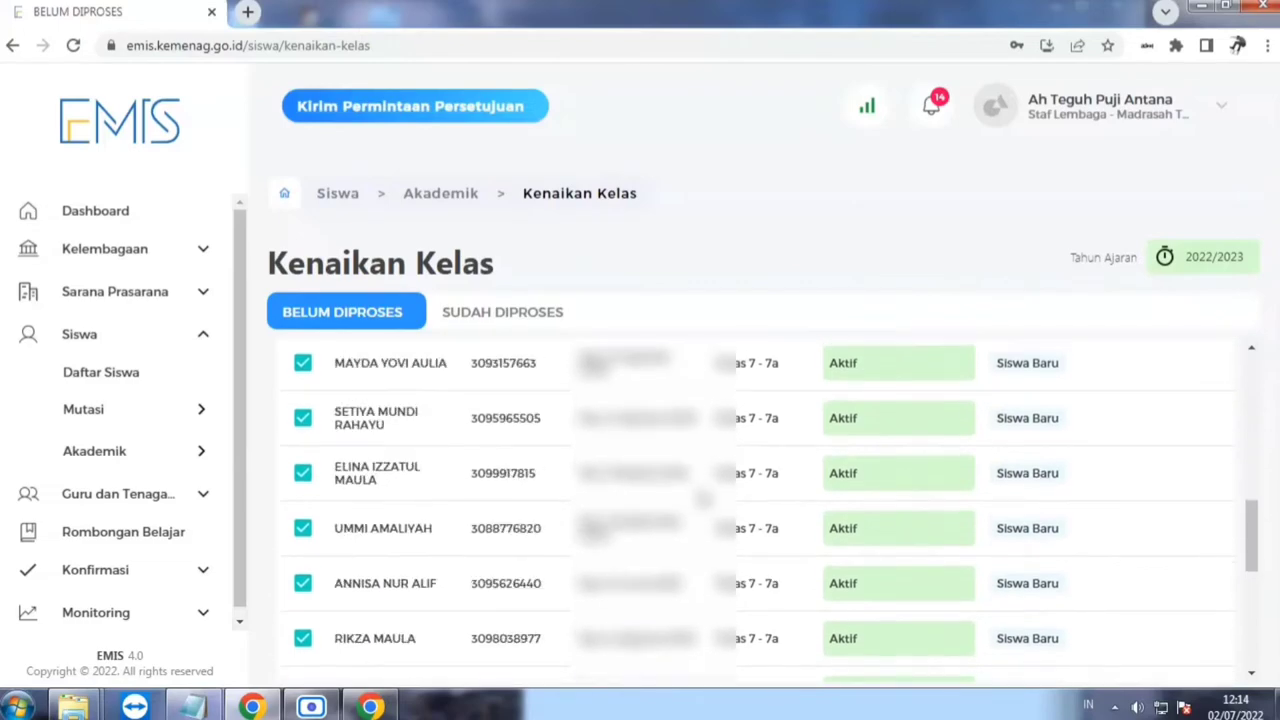
Step: Process the class promotion for all students of Kelas 7 - 7a for the 2022/2023 school year
scroll(703, 497, up, 10)
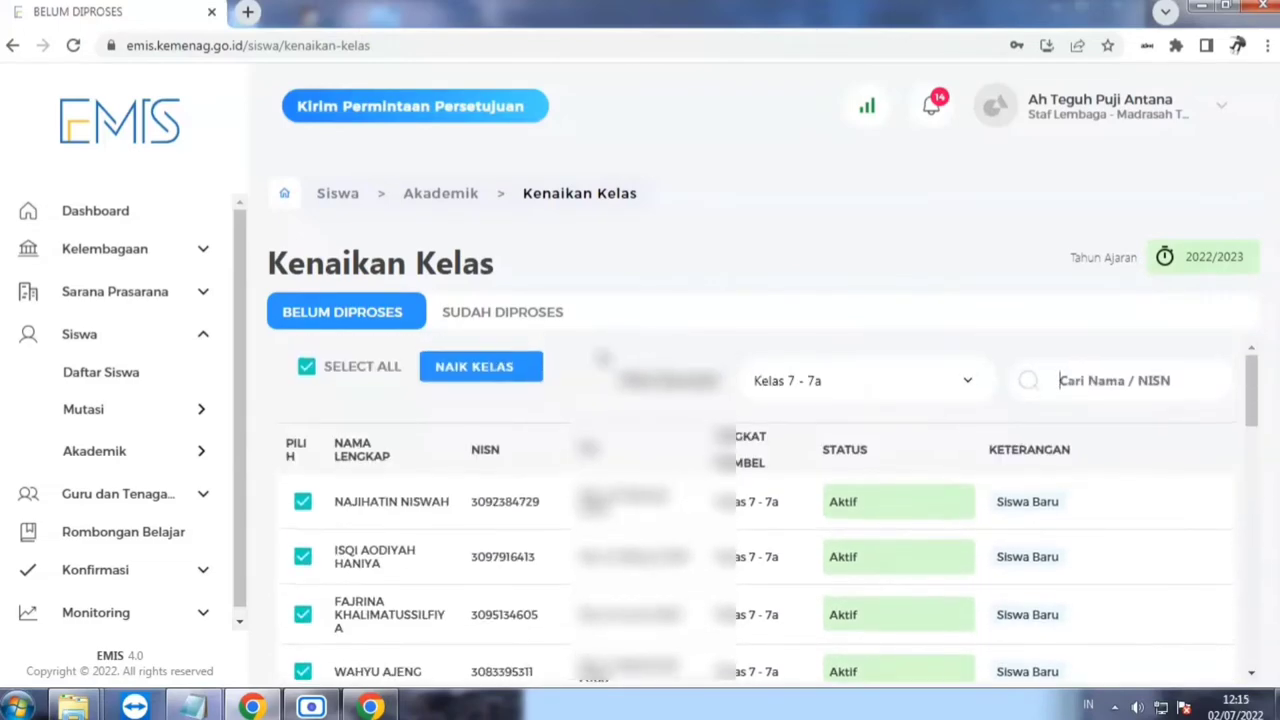
click(302, 502)
click(303, 503)
click(469, 369)
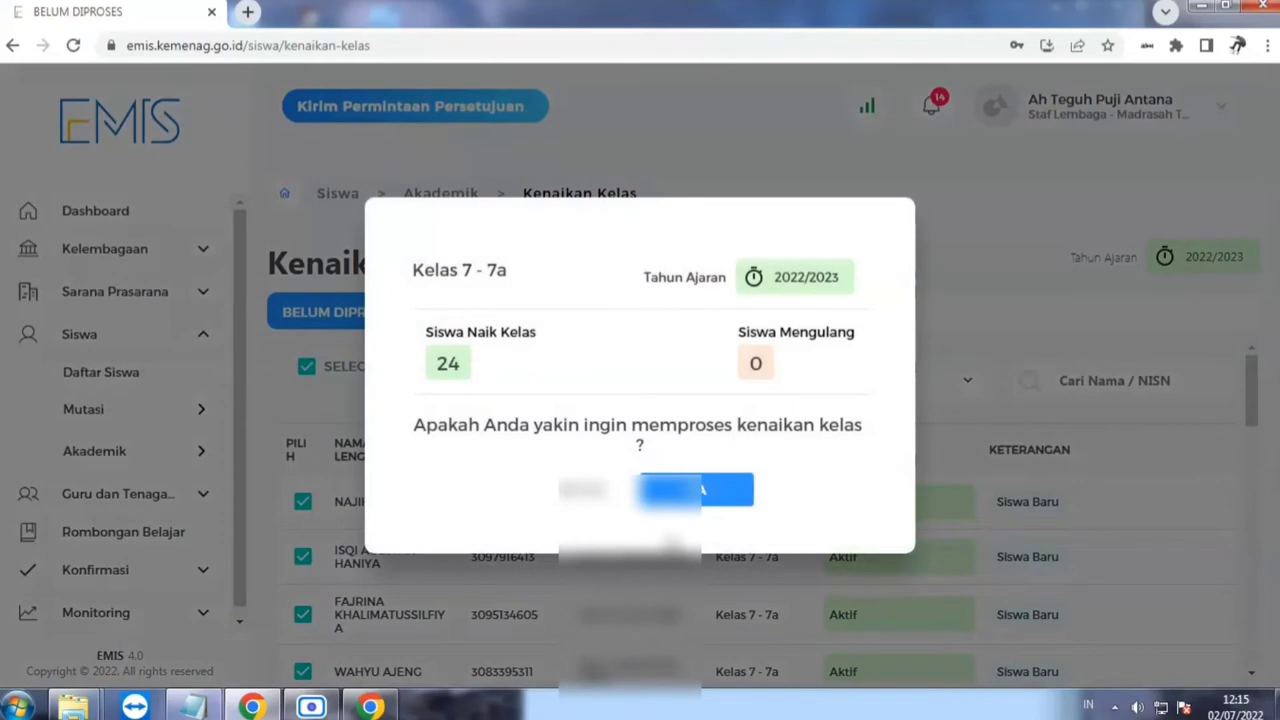
click(688, 490)
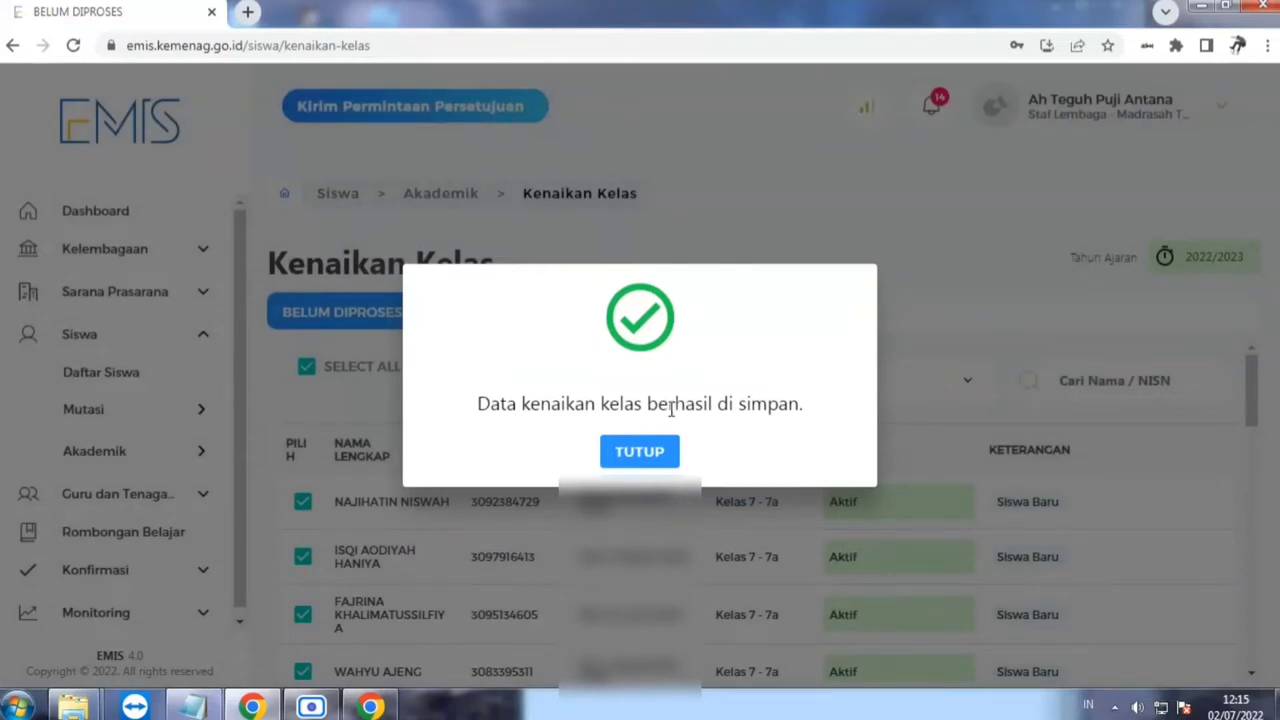
click(640, 453)
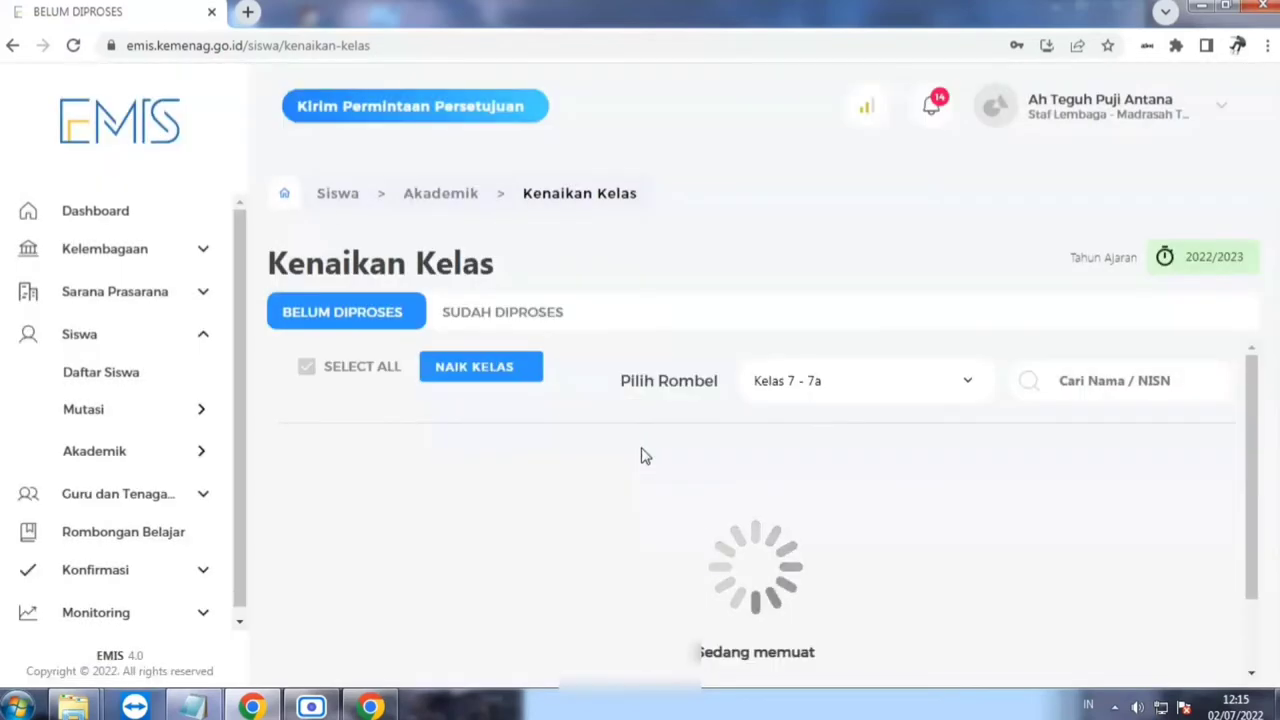
Step: Select the Kelas 7 - 7b class group and process the promotion for all of its students
click(826, 385)
click(824, 465)
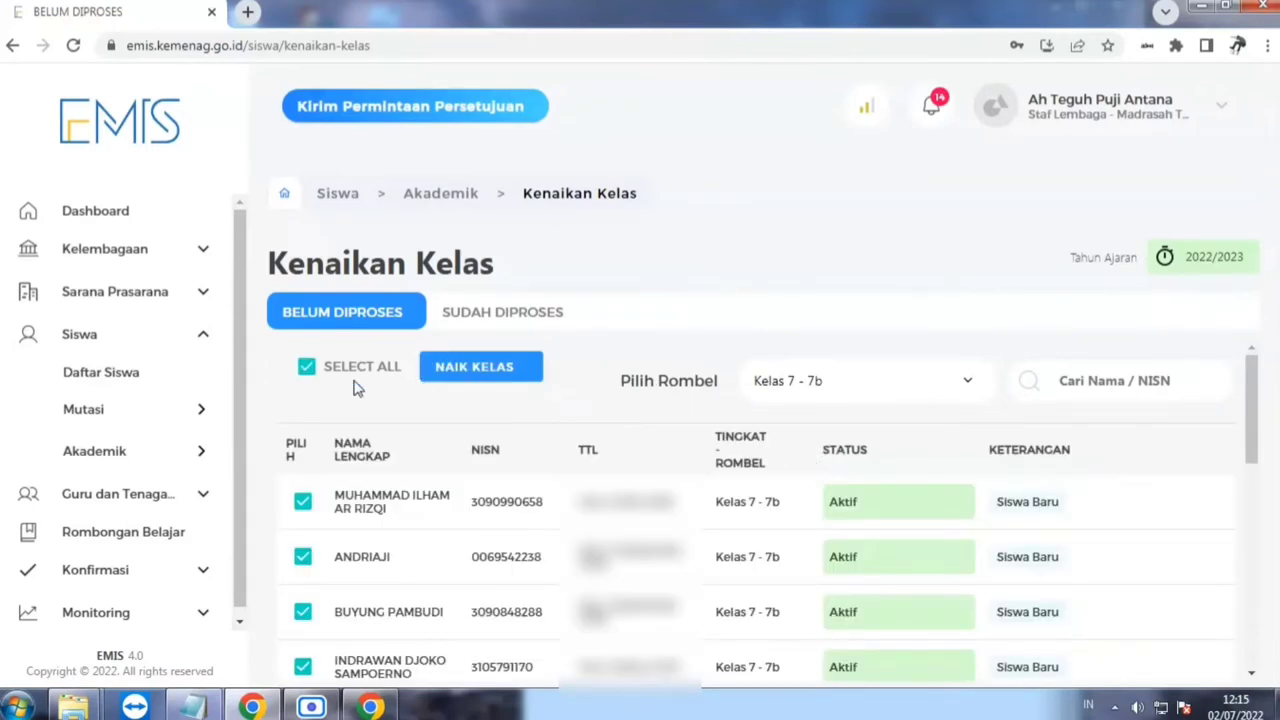
click(305, 369)
click(305, 369)
click(489, 380)
click(702, 503)
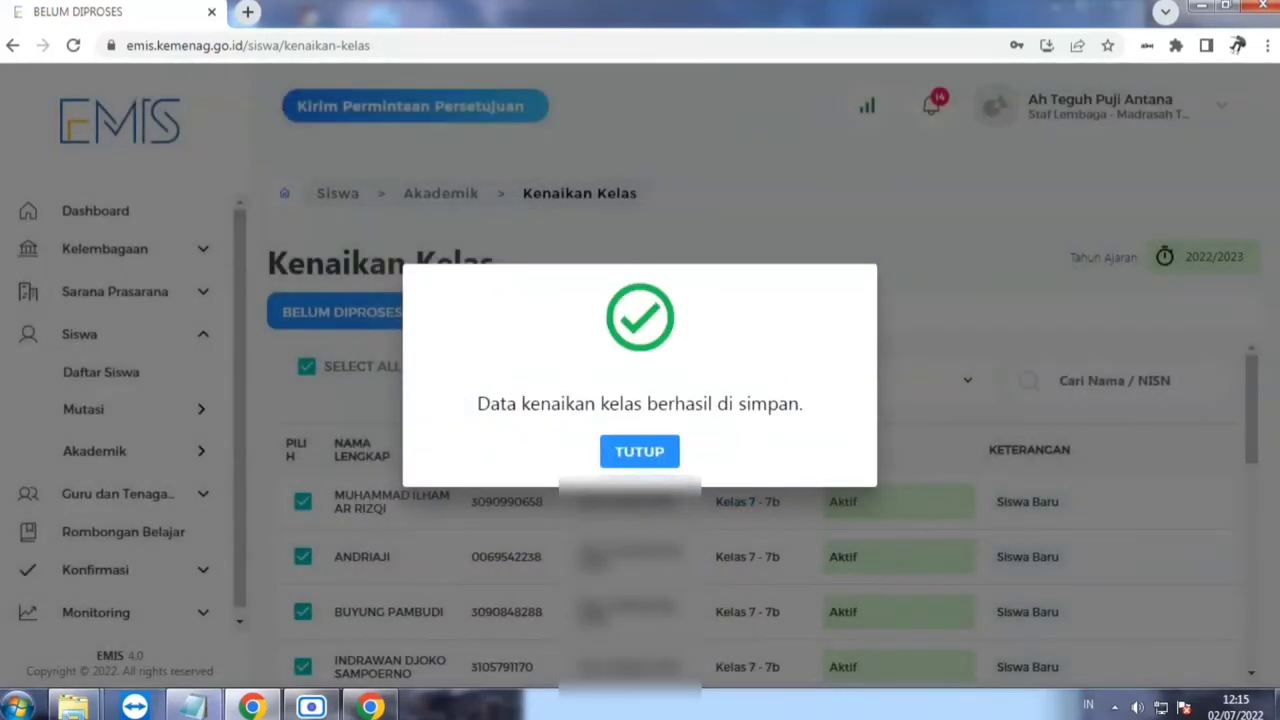
click(645, 455)
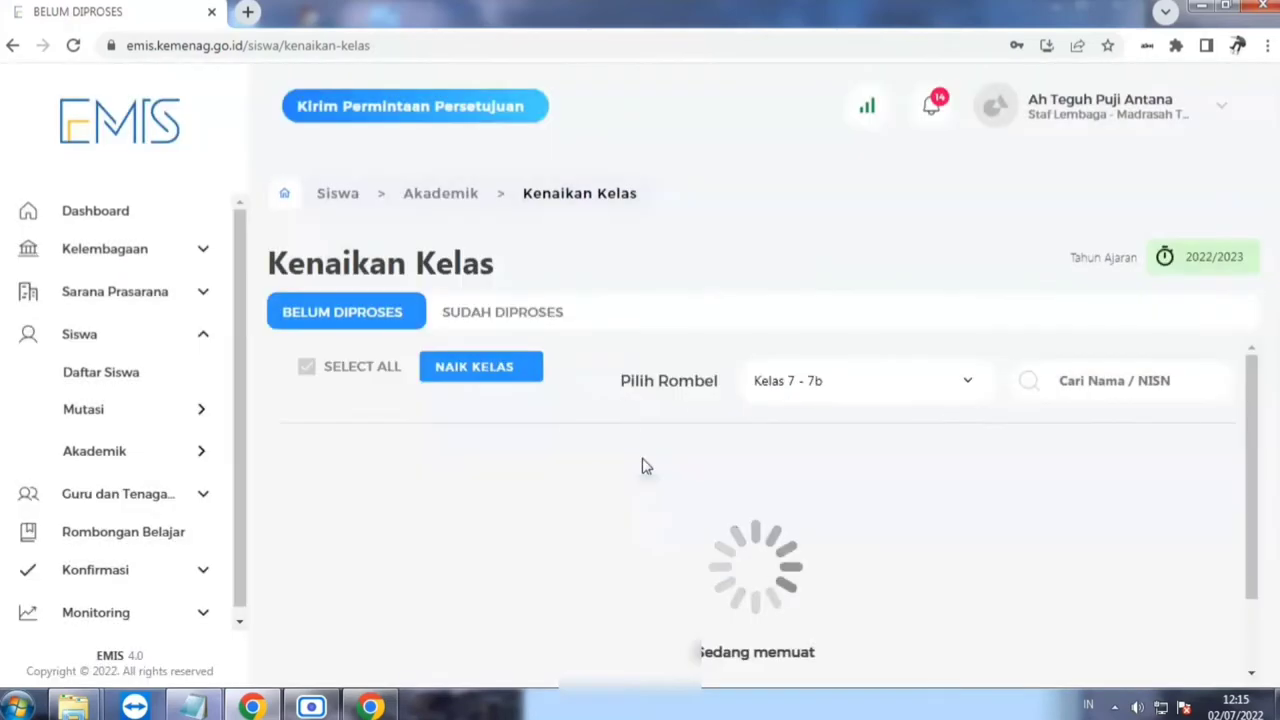
Step: Select the Kelas 8 - 8a class group and process the promotion for all of its students
click(829, 384)
click(822, 496)
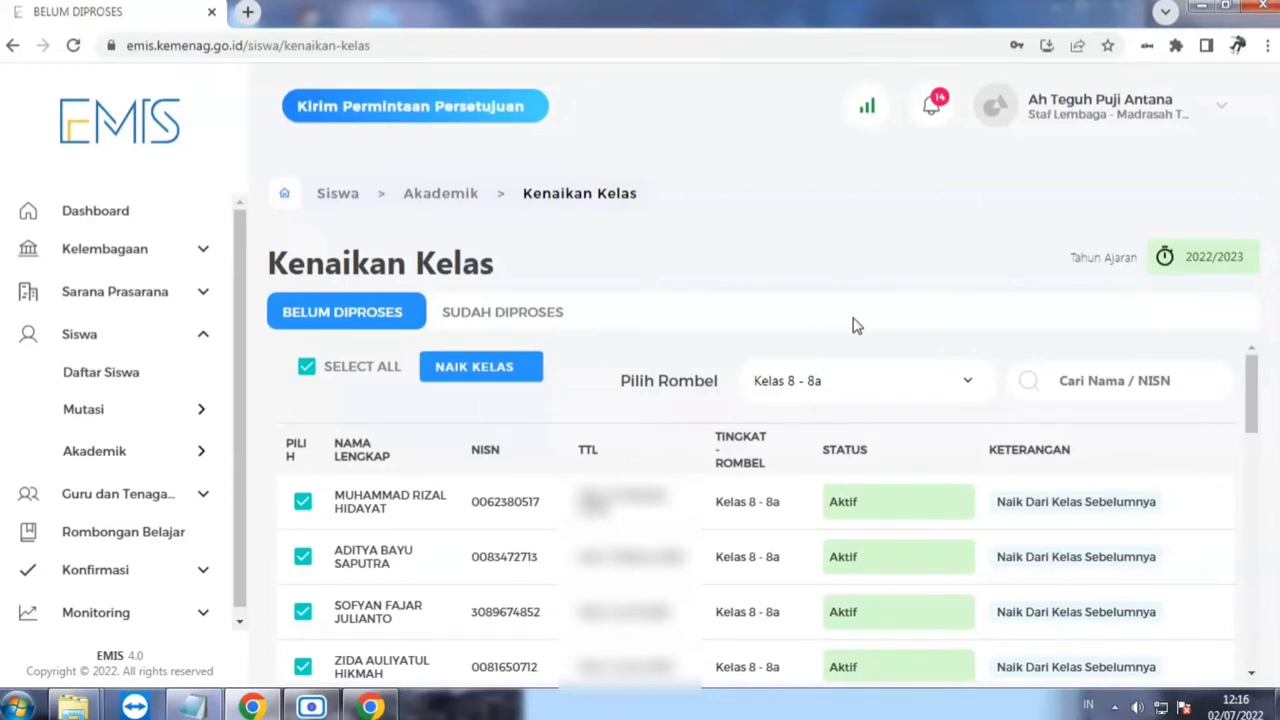
click(493, 376)
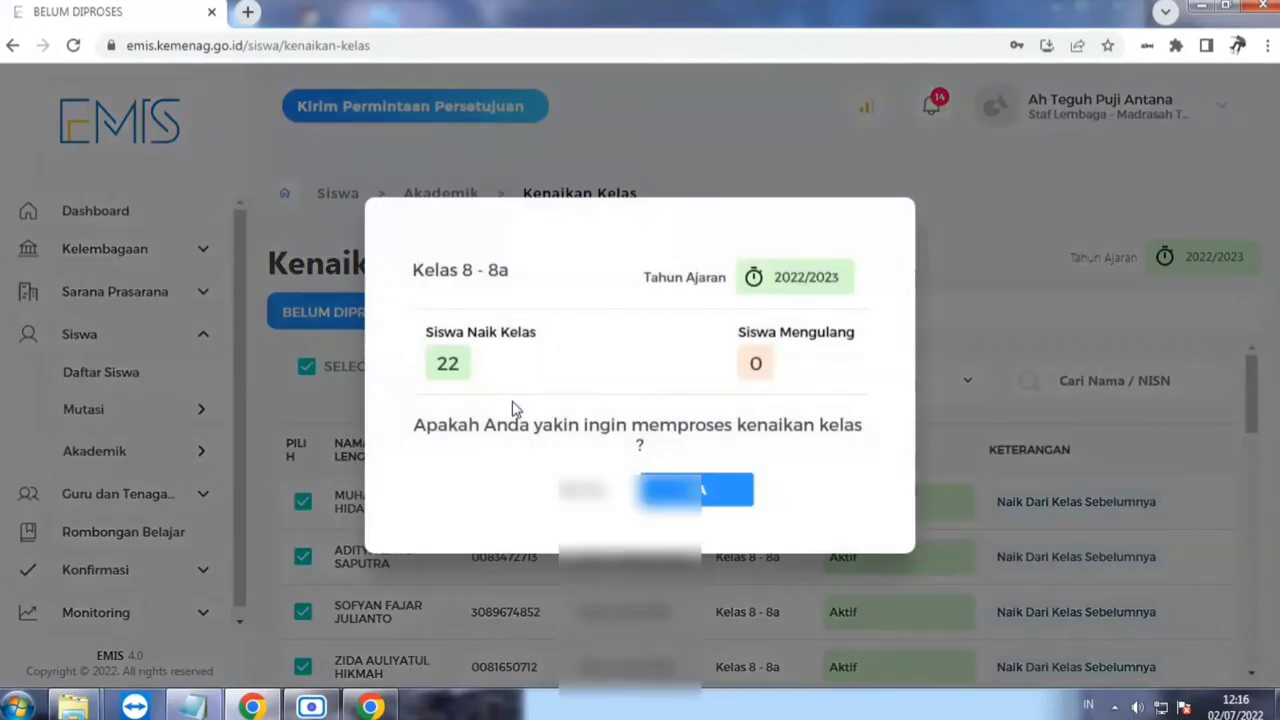
key(Return)
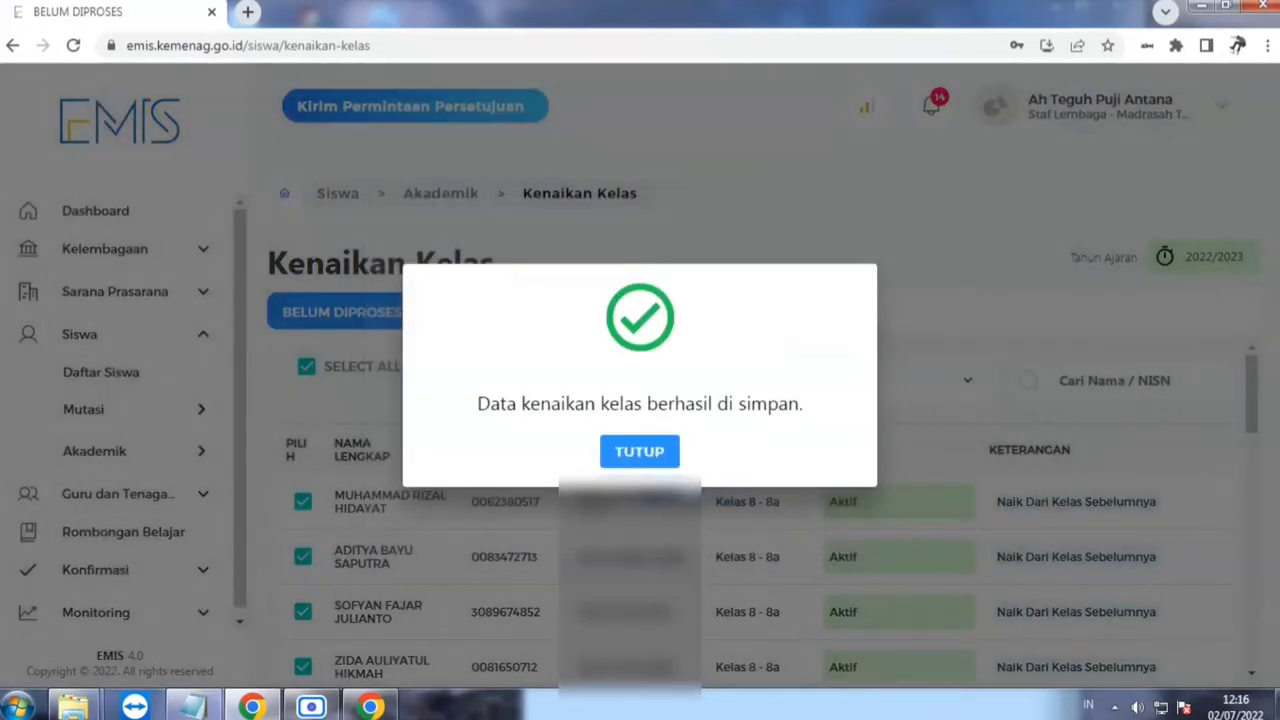
click(640, 452)
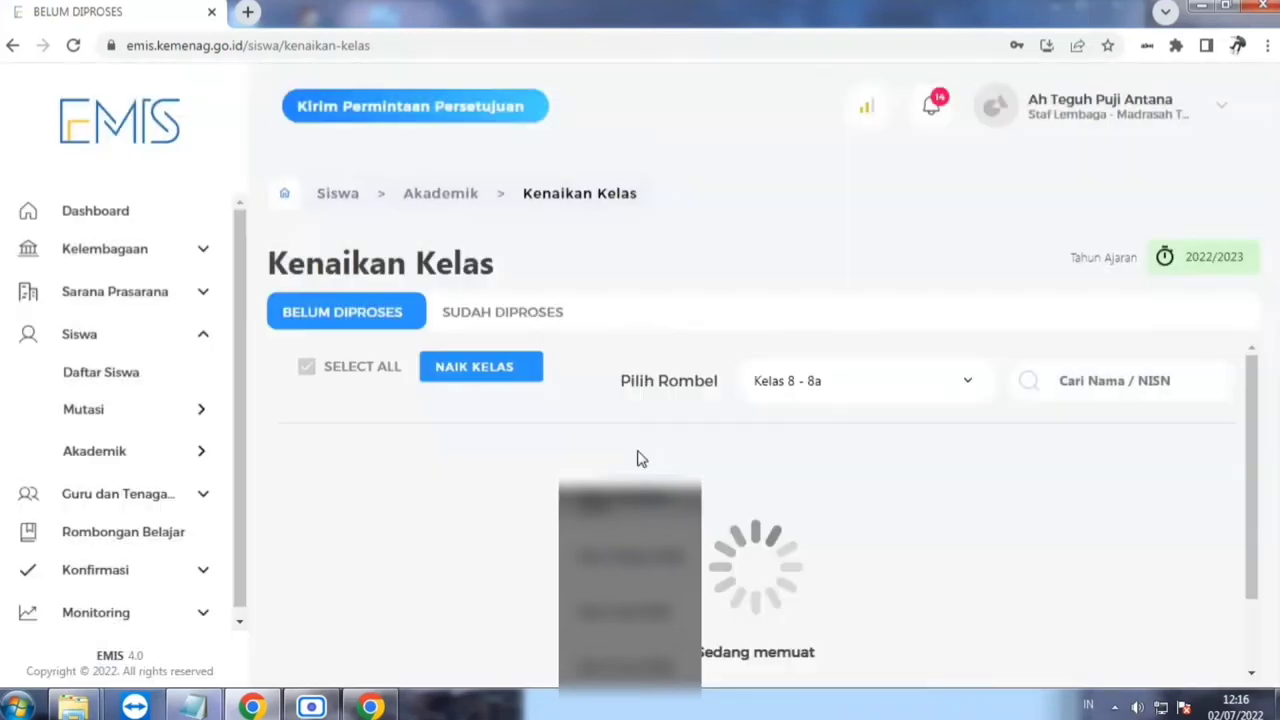
Step: Select the Kelas 8 - 8b class group and process the promotion for all of its students
click(815, 390)
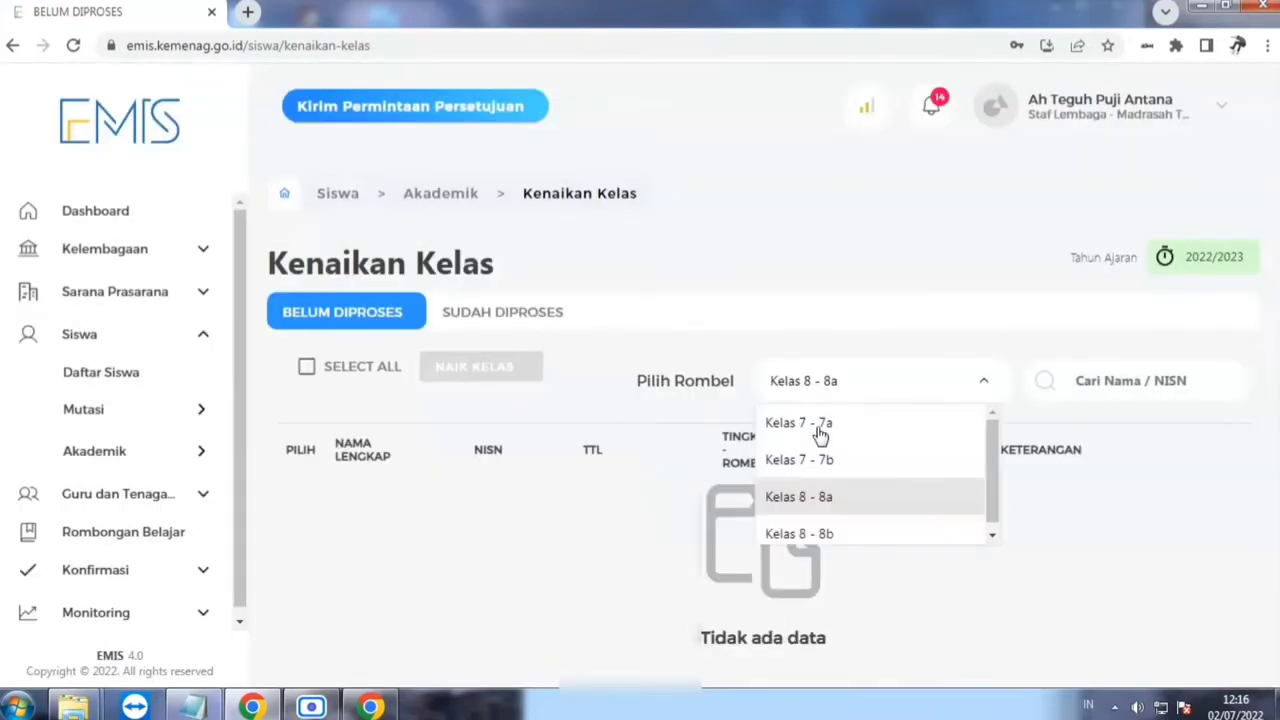
click(821, 534)
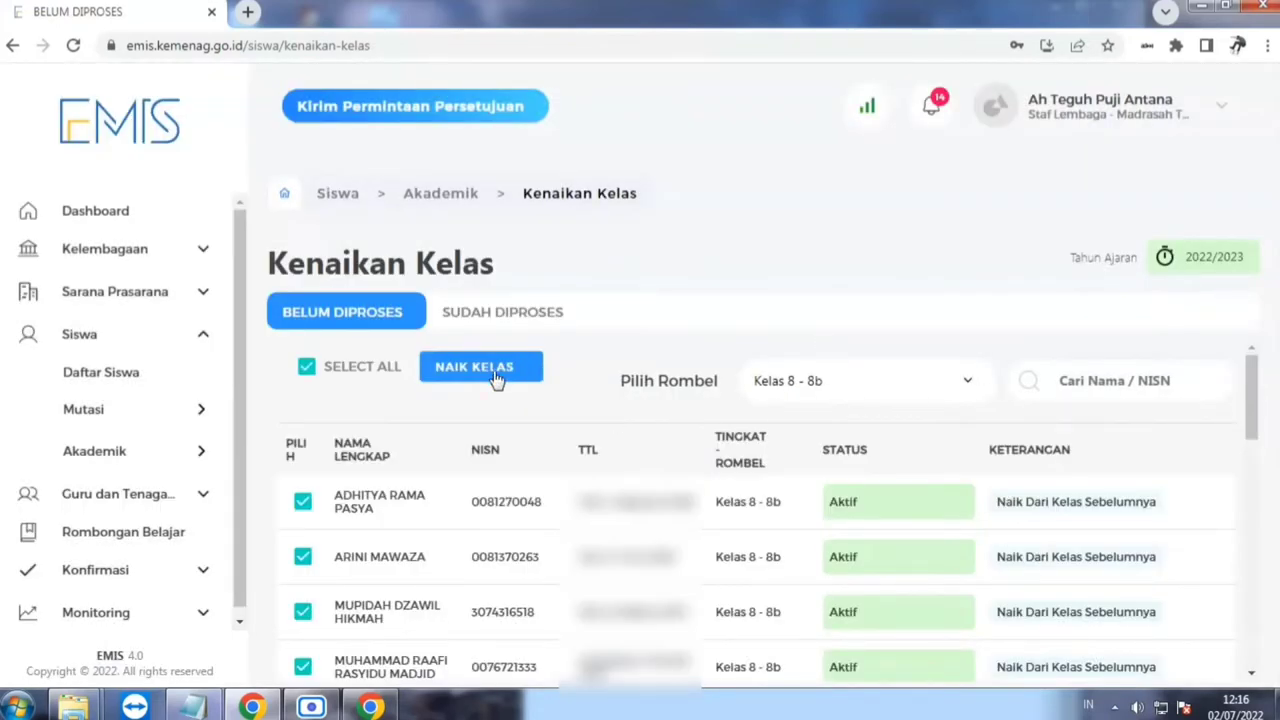
click(307, 367)
click(309, 369)
click(474, 368)
click(700, 492)
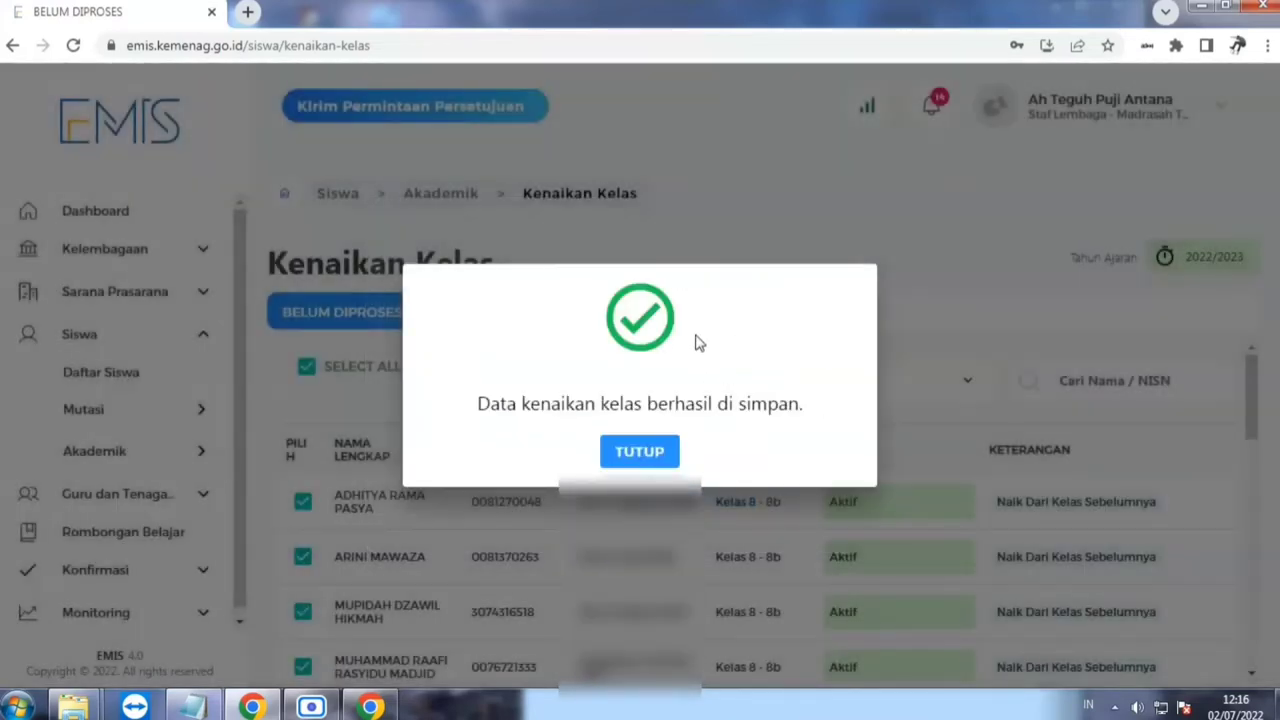
click(655, 456)
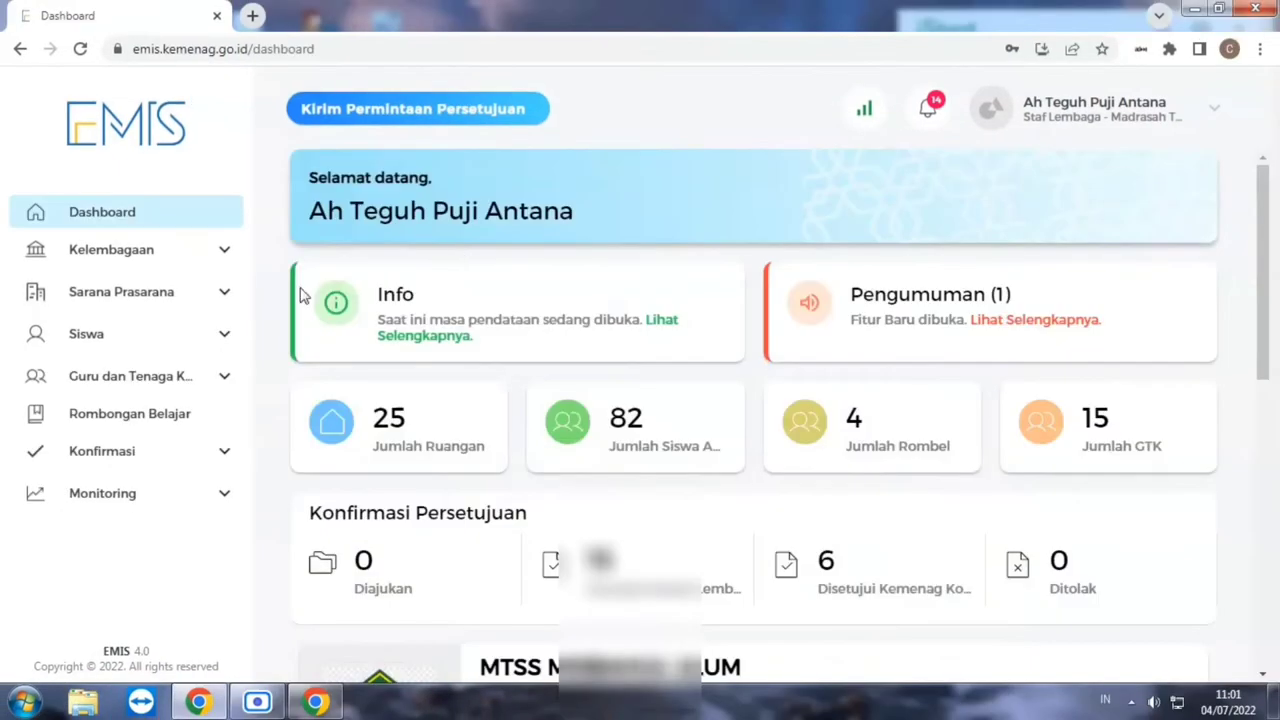
Step: Open the Kenaikan Kelas page from the student academic section
click(180, 230)
click(180, 334)
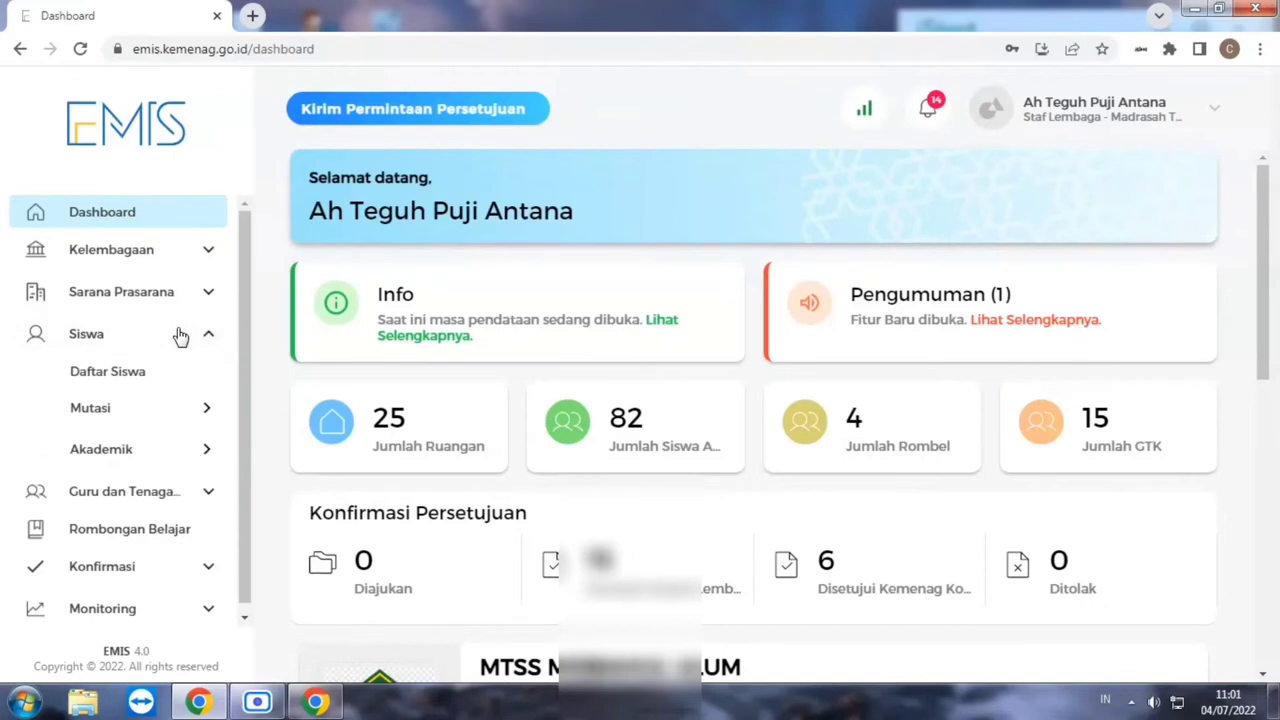
click(195, 450)
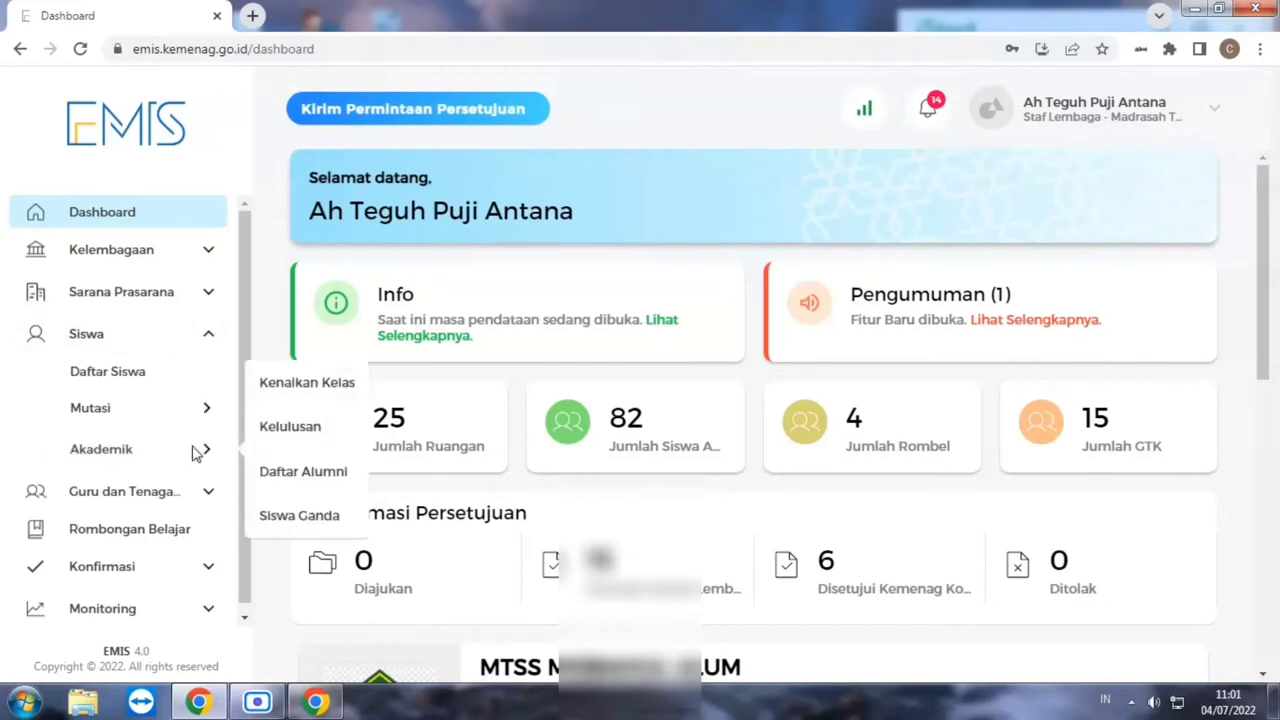
click(303, 389)
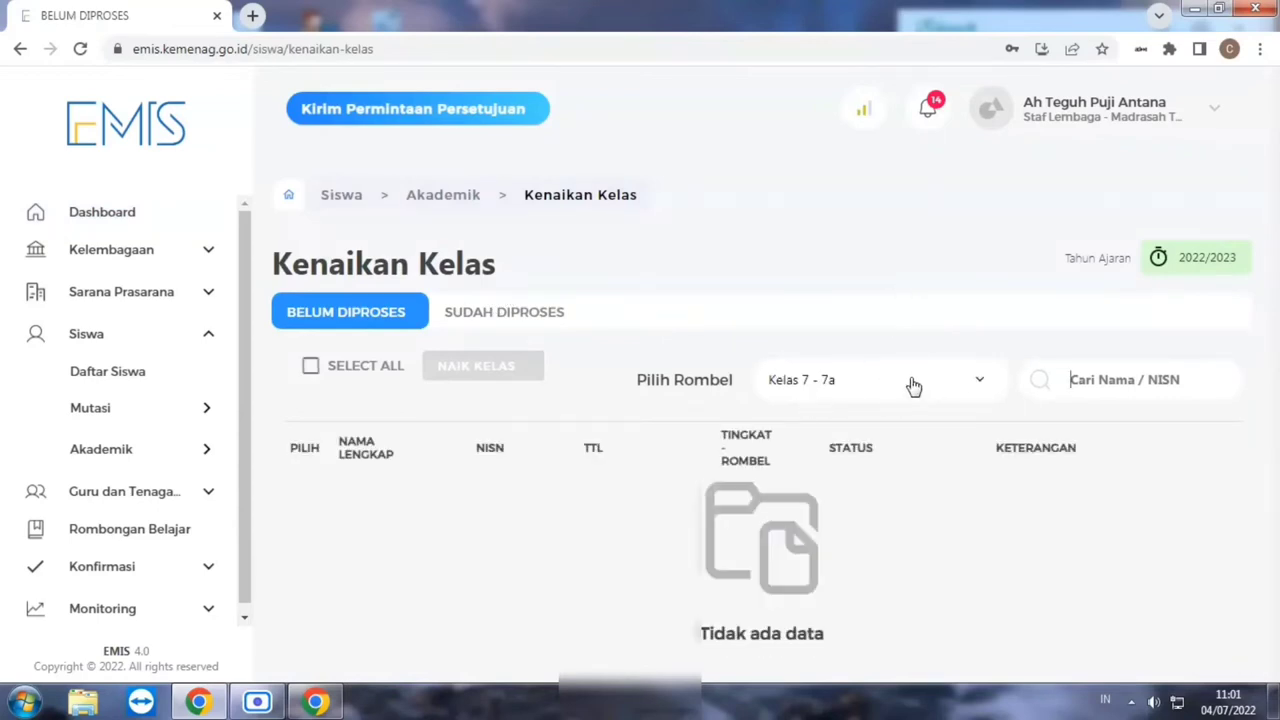
Step: List the processed students promoted from Kelas 7 - 7a to Kelas 8, then open and dismiss the first student's promotion cancellation
click(508, 313)
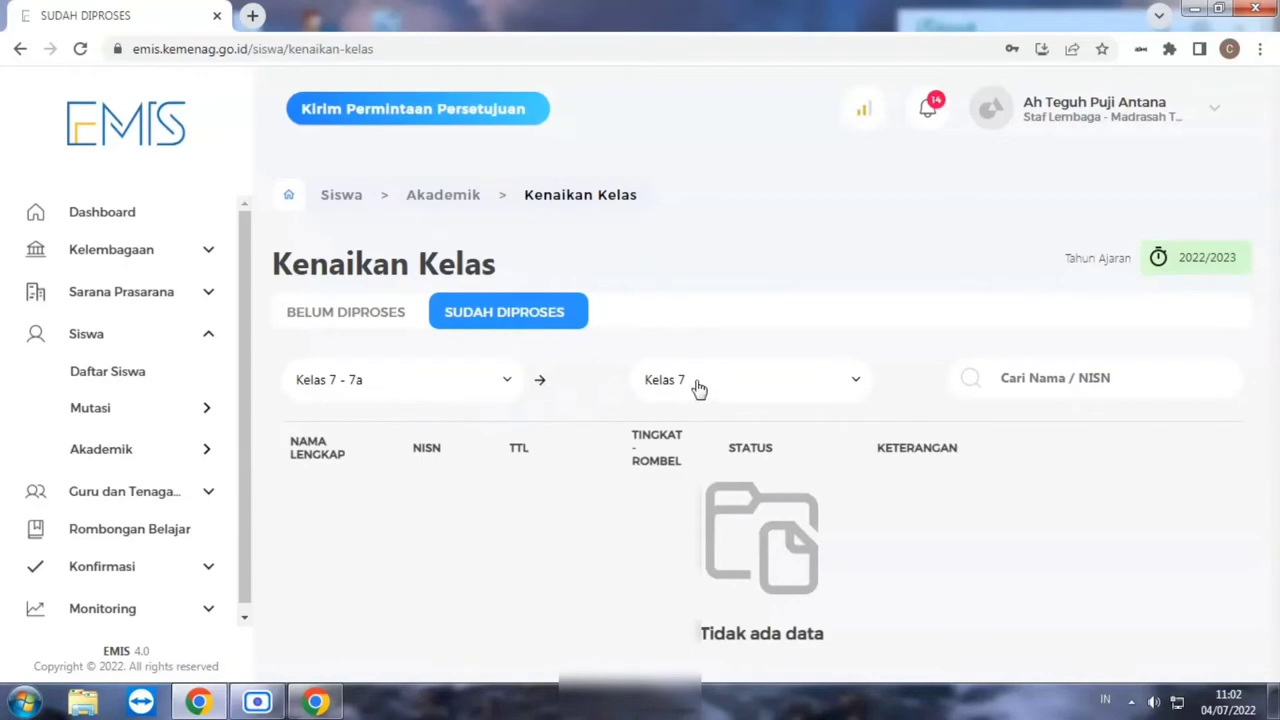
click(750, 387)
click(717, 463)
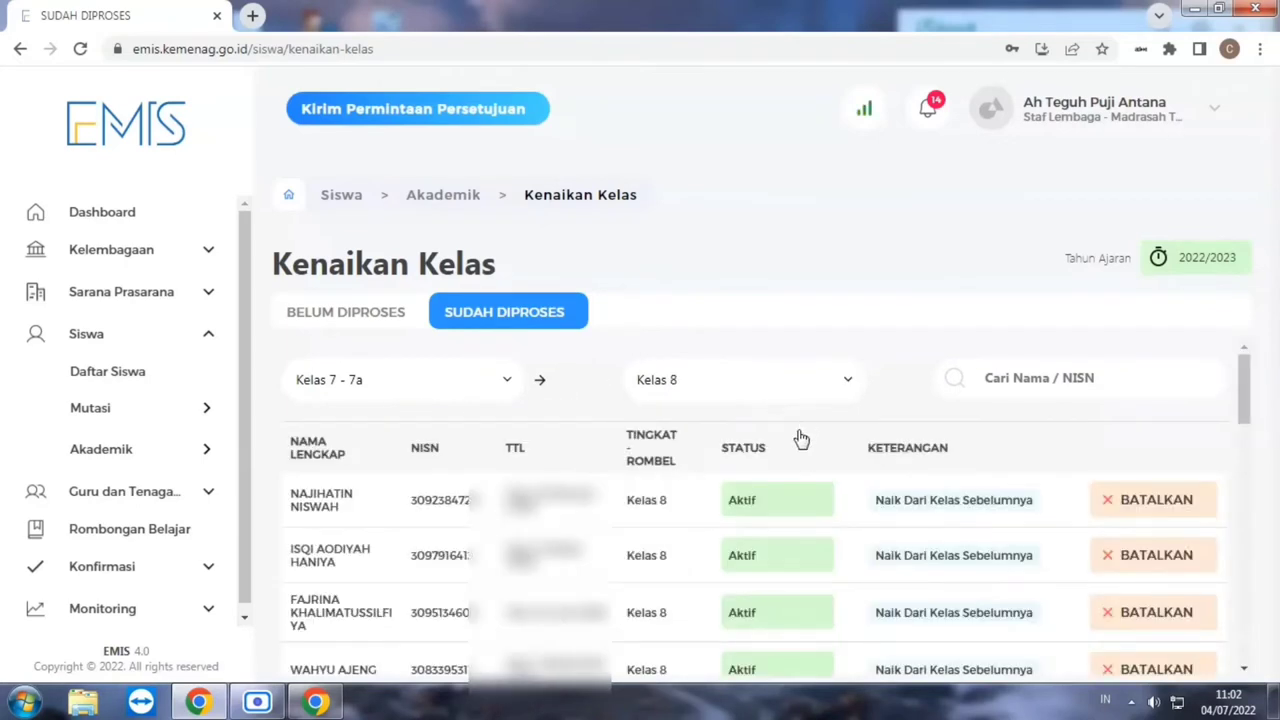
click(1155, 505)
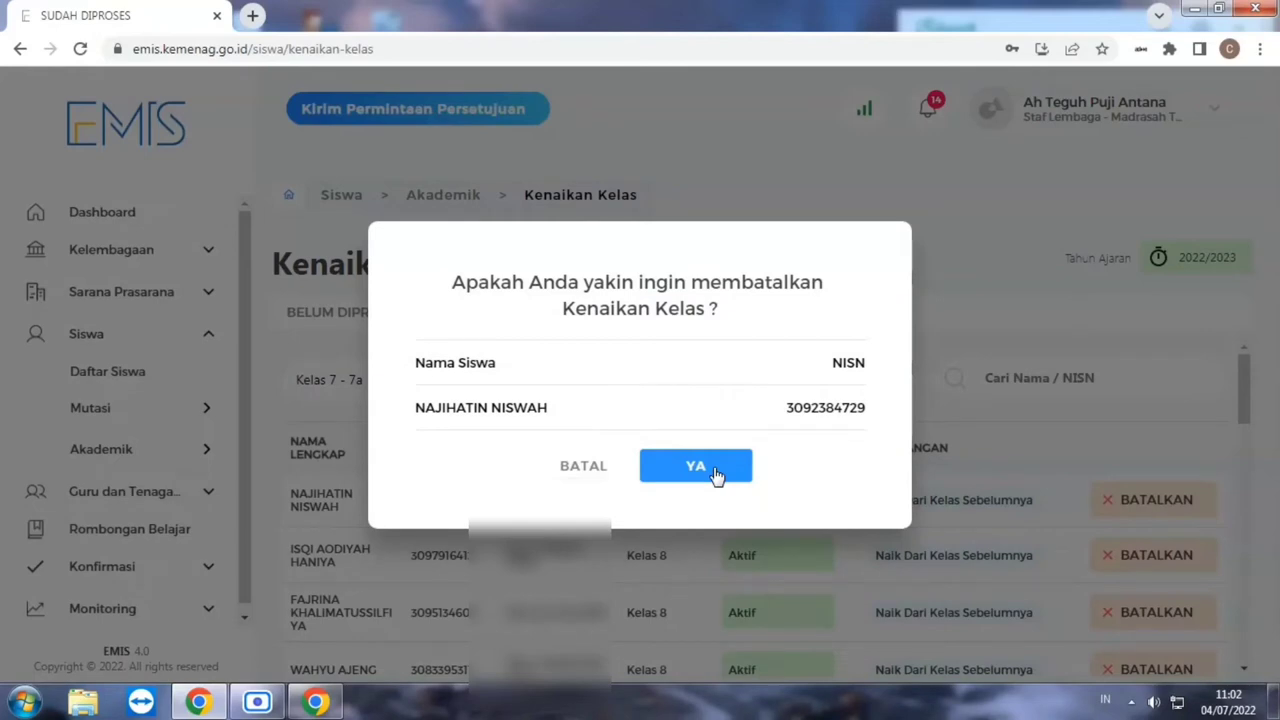
click(590, 468)
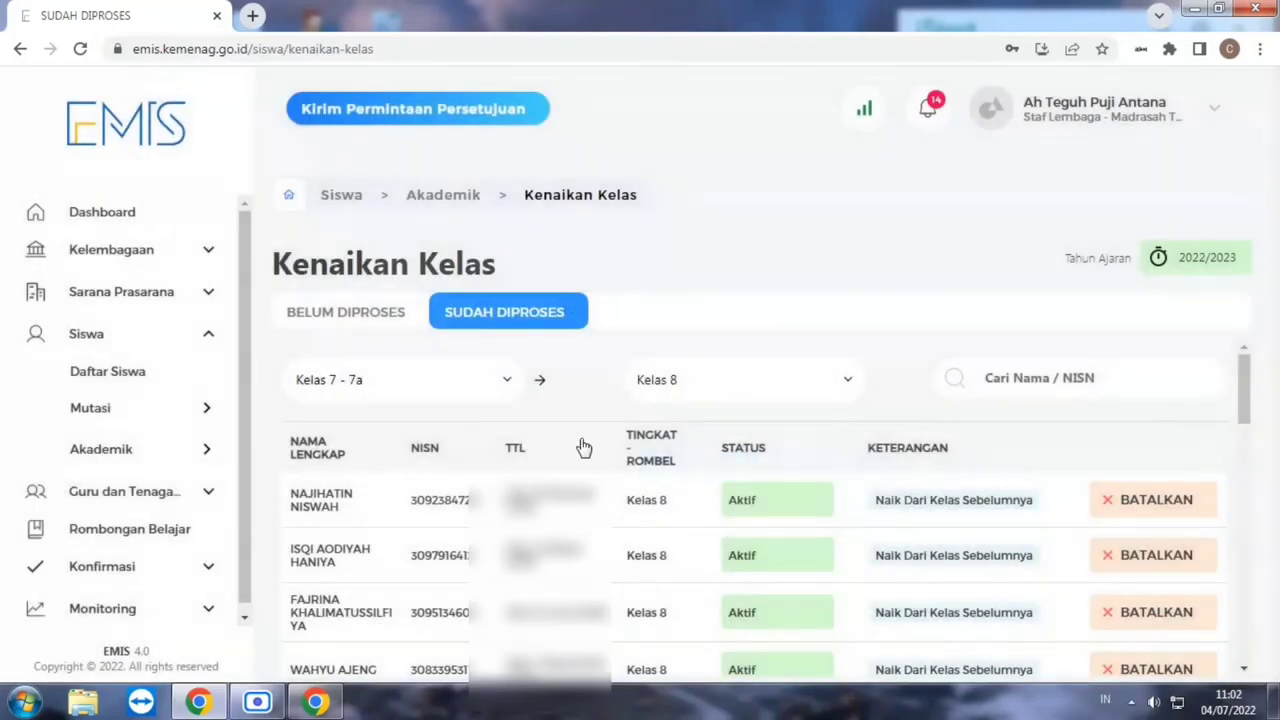
Step: List the processed students promoted from Kelas 8 - 8a to Kelas 9, then open and dismiss the first student's promotion cancellation
click(510, 384)
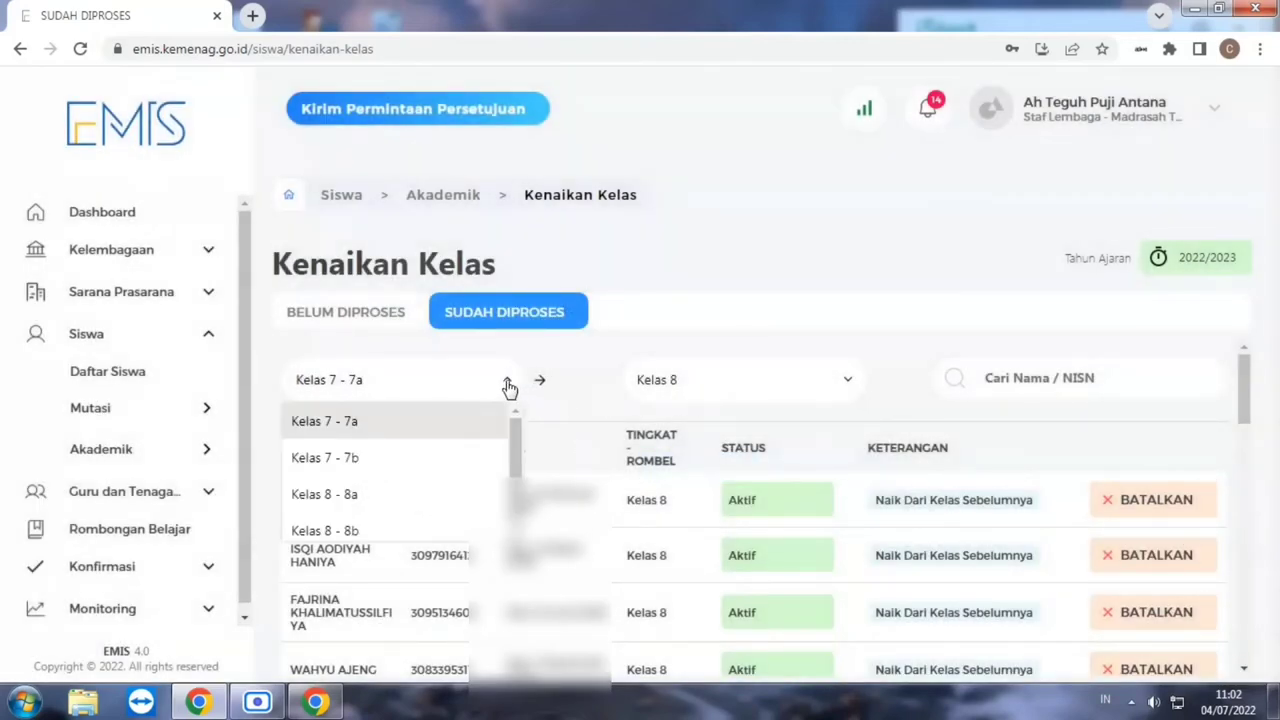
click(381, 505)
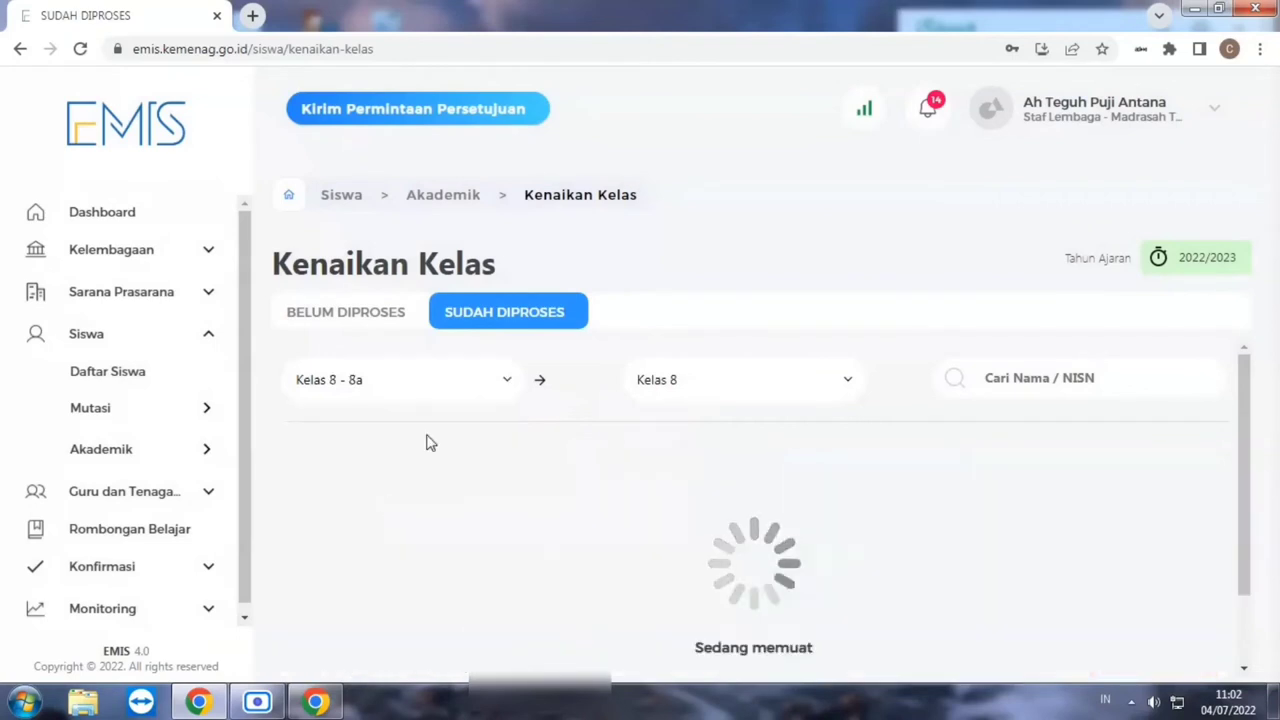
click(724, 397)
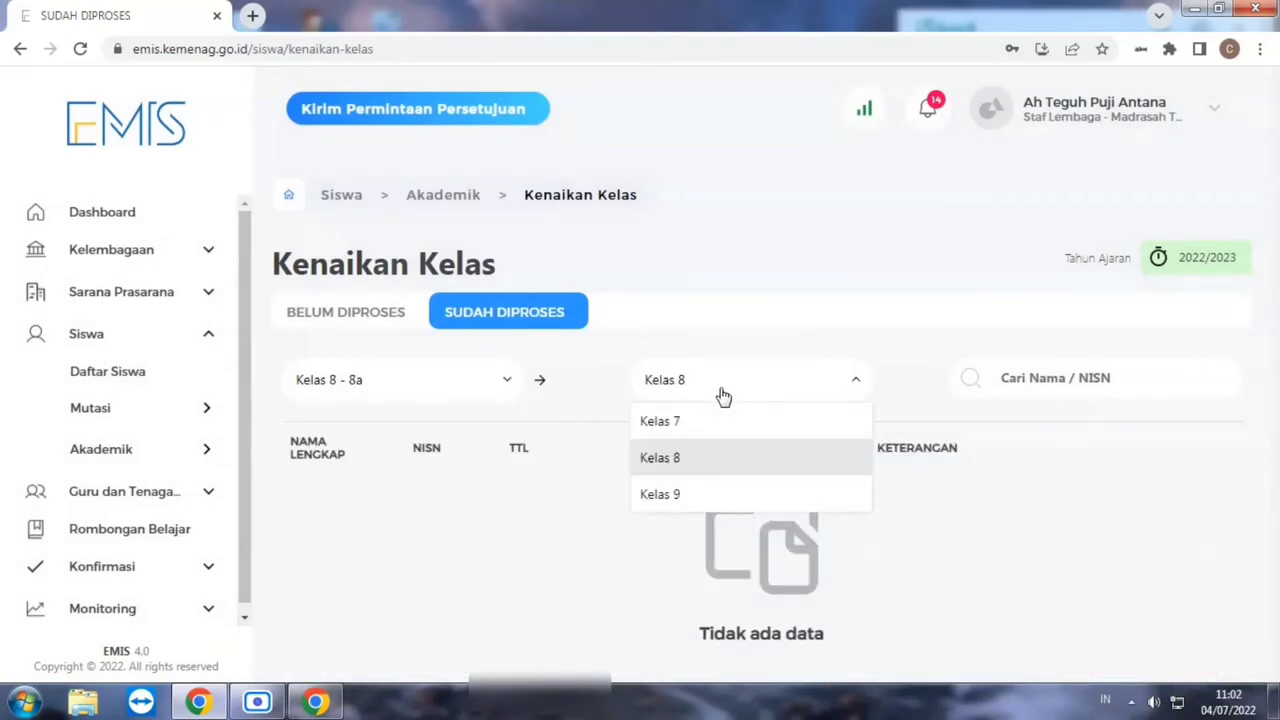
click(674, 493)
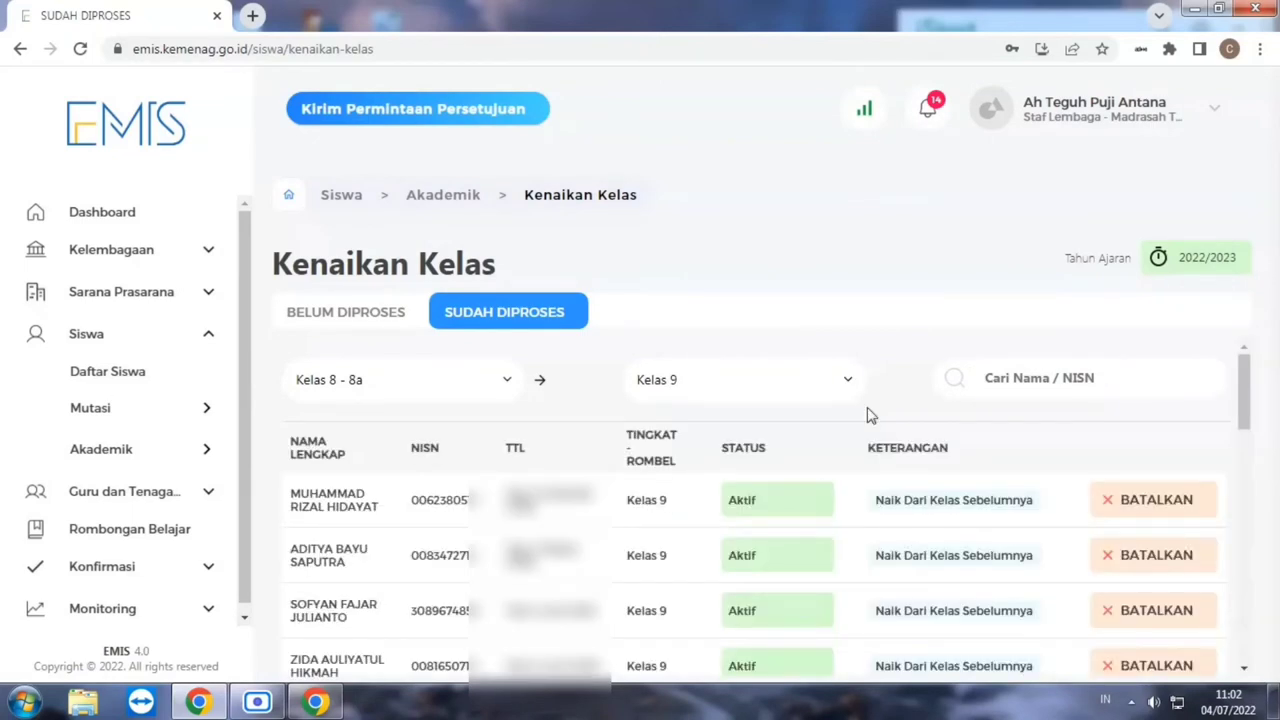
click(1145, 500)
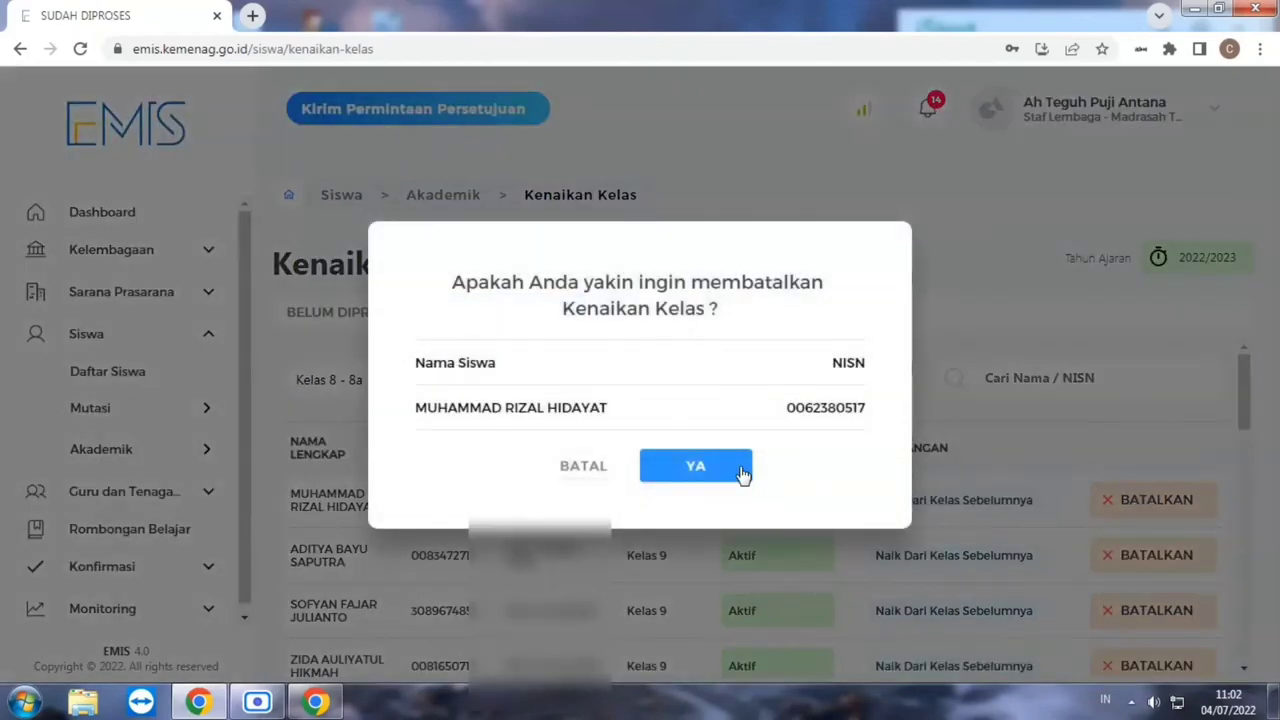
click(583, 466)
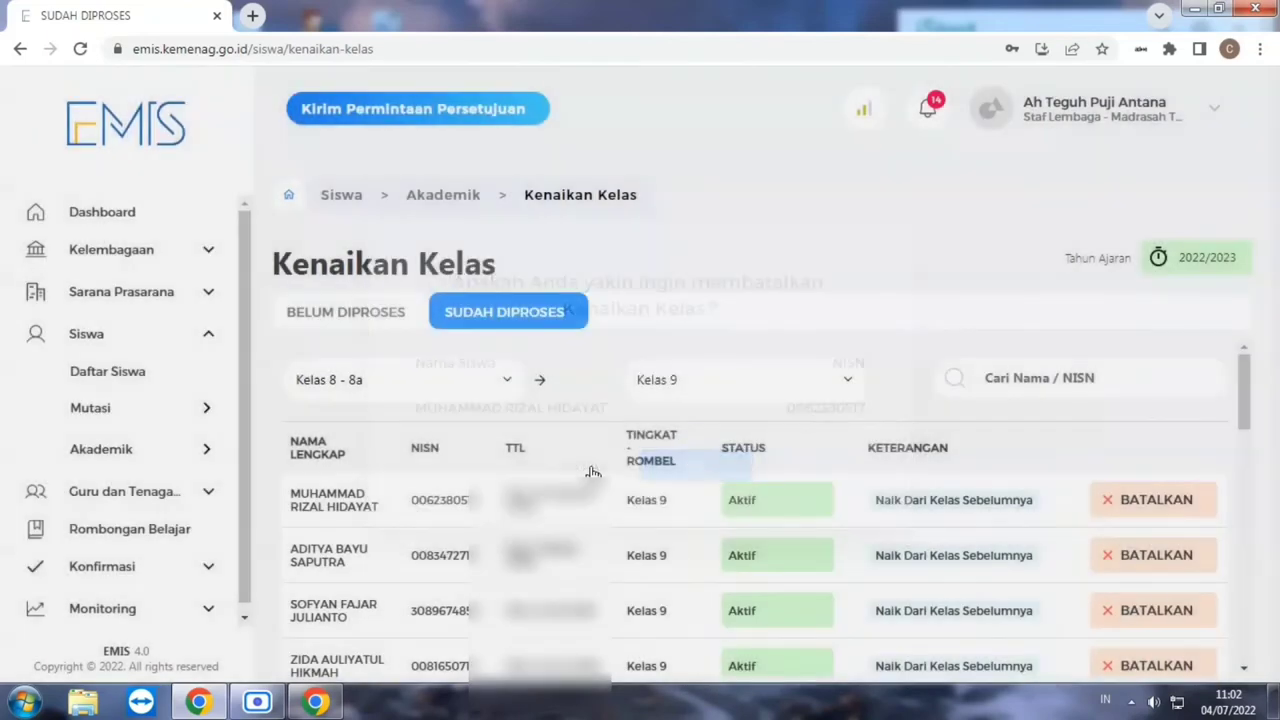
Step: List the processed students promoted from Kelas 8 - 8b to Kelas 9
click(440, 392)
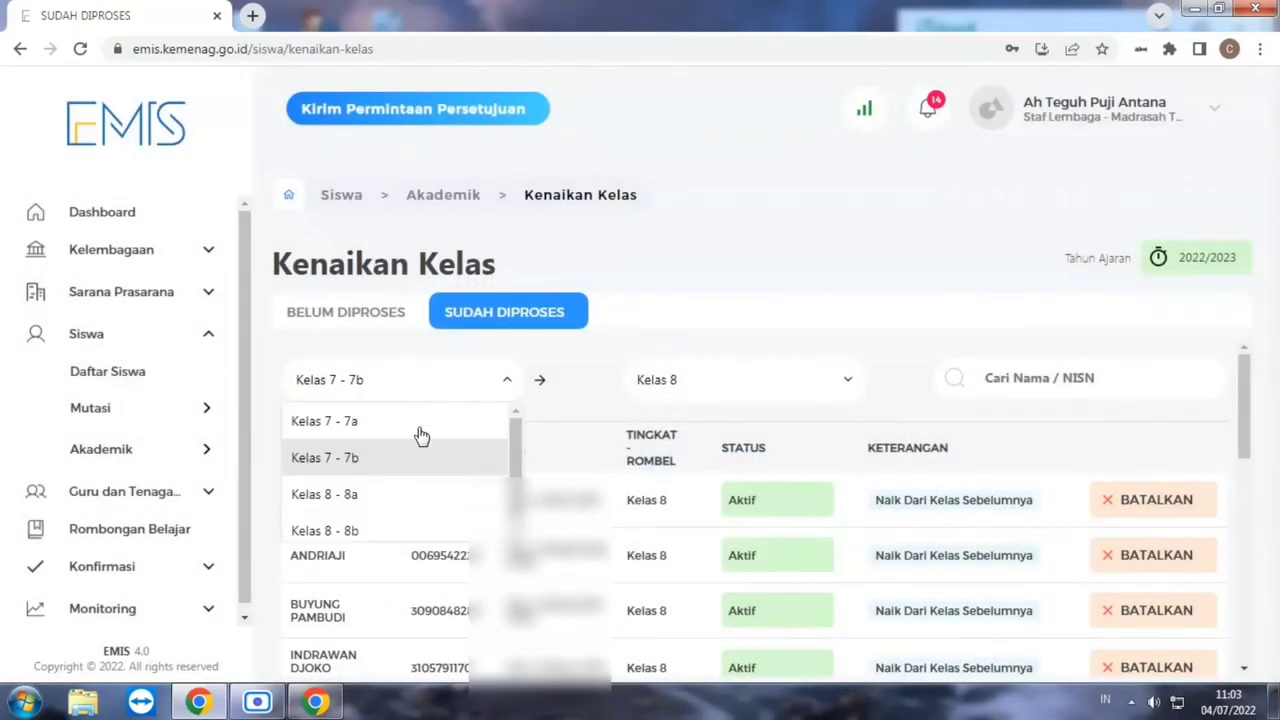
click(364, 532)
click(749, 395)
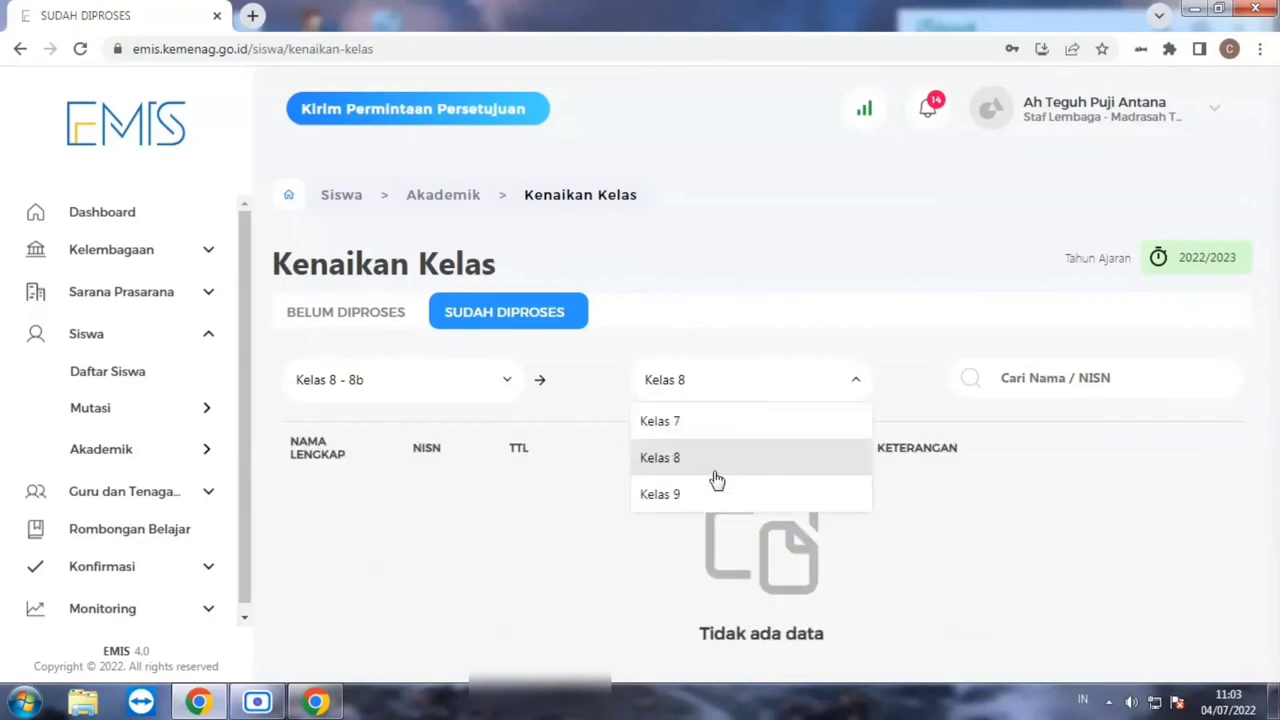
click(690, 496)
Step: Cancel the class promotion of the processed Kelas 8 - 8b student whose status is Aktif tanpa rombel
scroll(685, 502, down, 1)
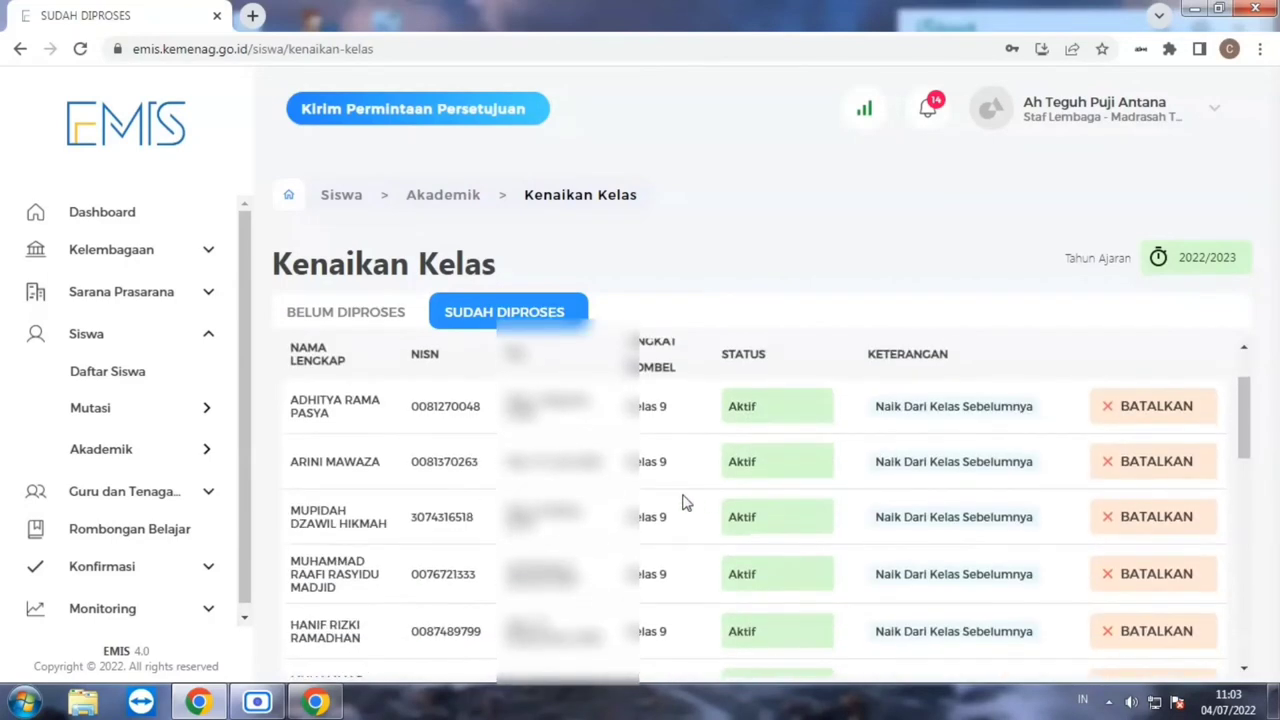
scroll(660, 508, down, 1)
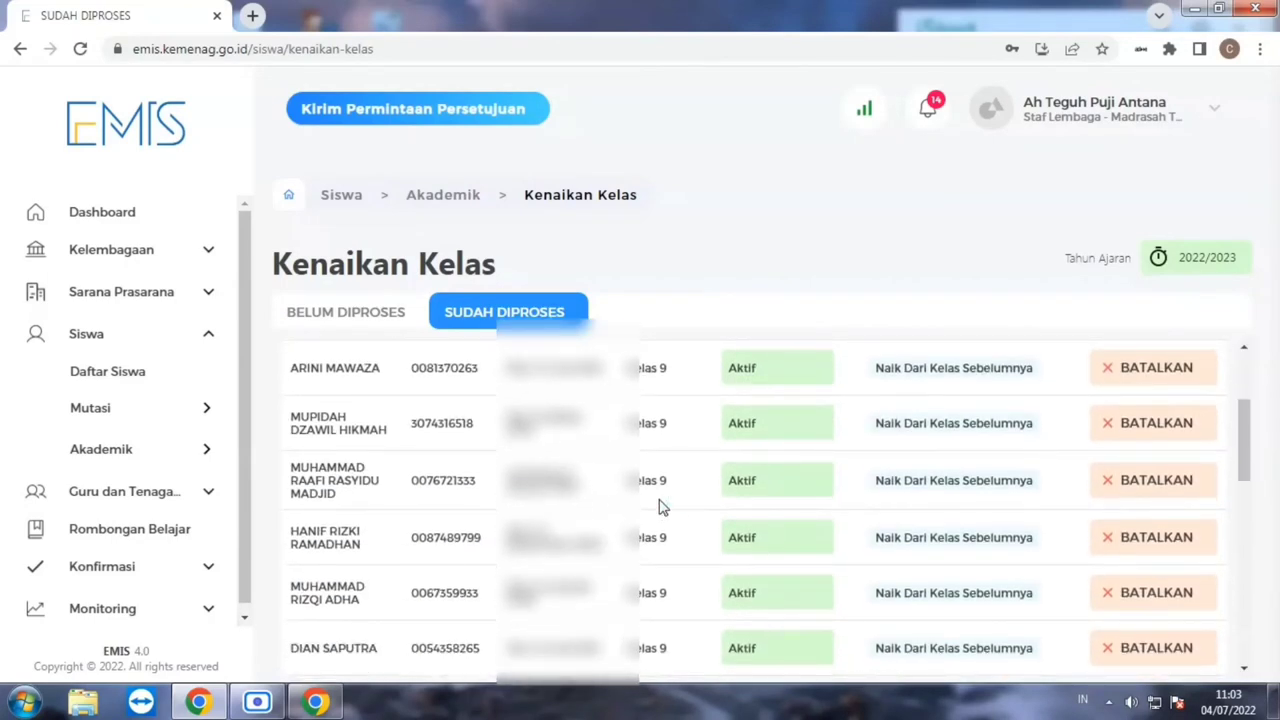
scroll(660, 508, down, 1)
scroll(660, 508, down, 1)
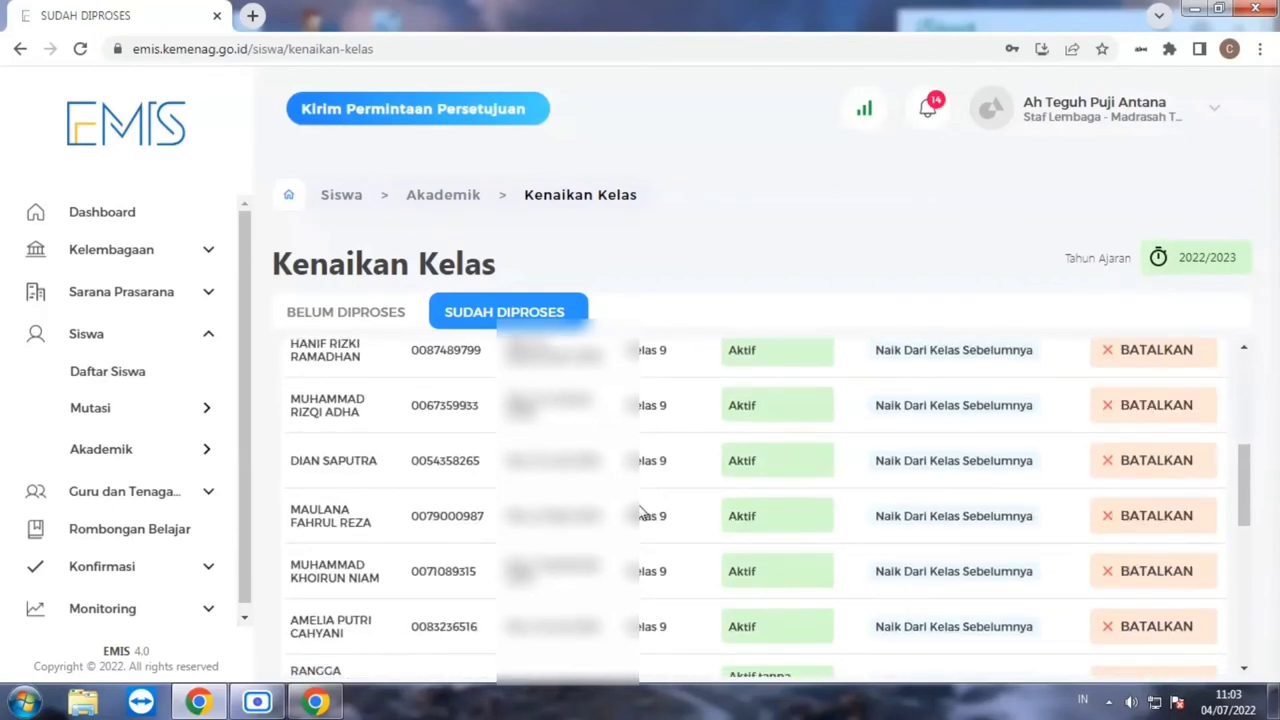
scroll(641, 512, down, 1)
scroll(641, 512, down, 1)
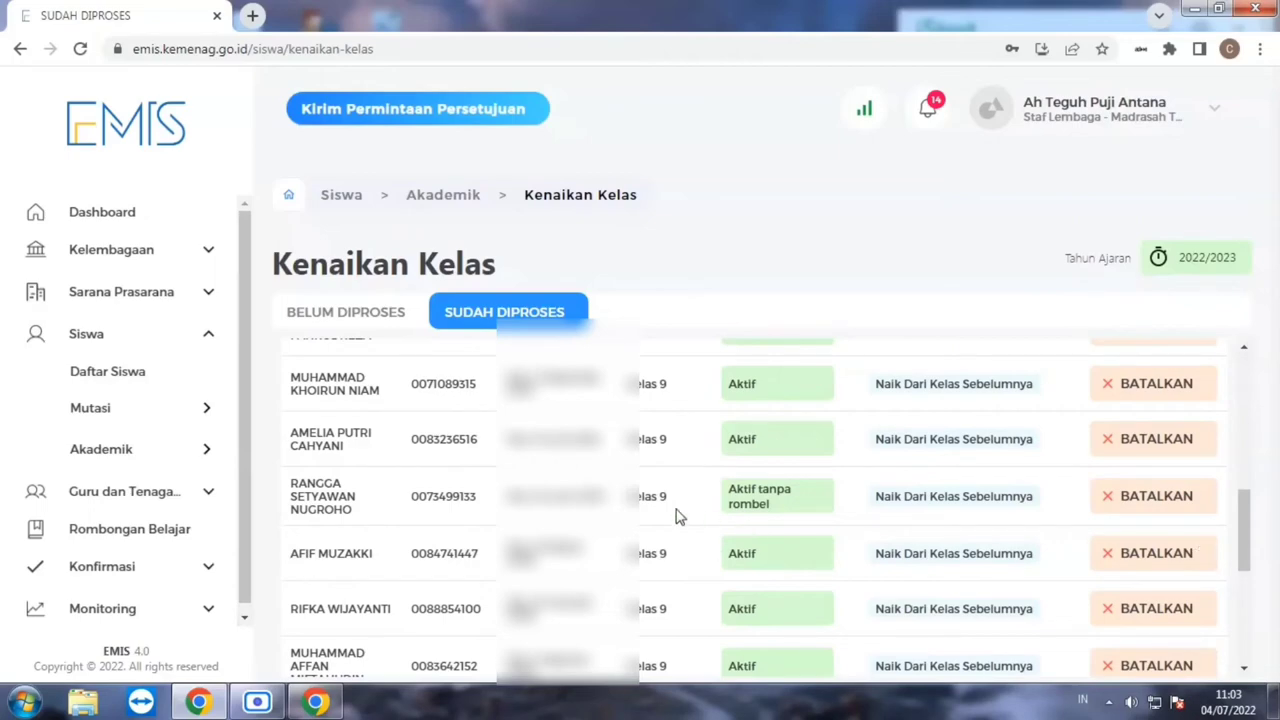
click(1149, 505)
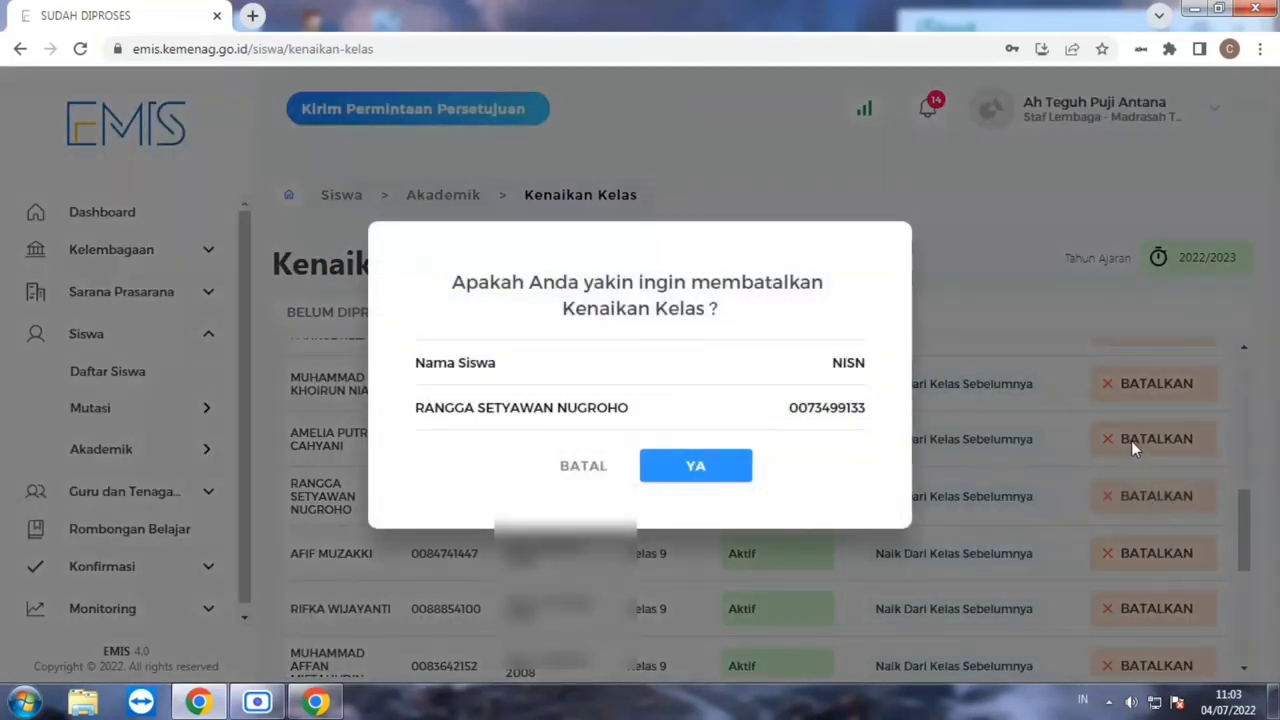
click(697, 472)
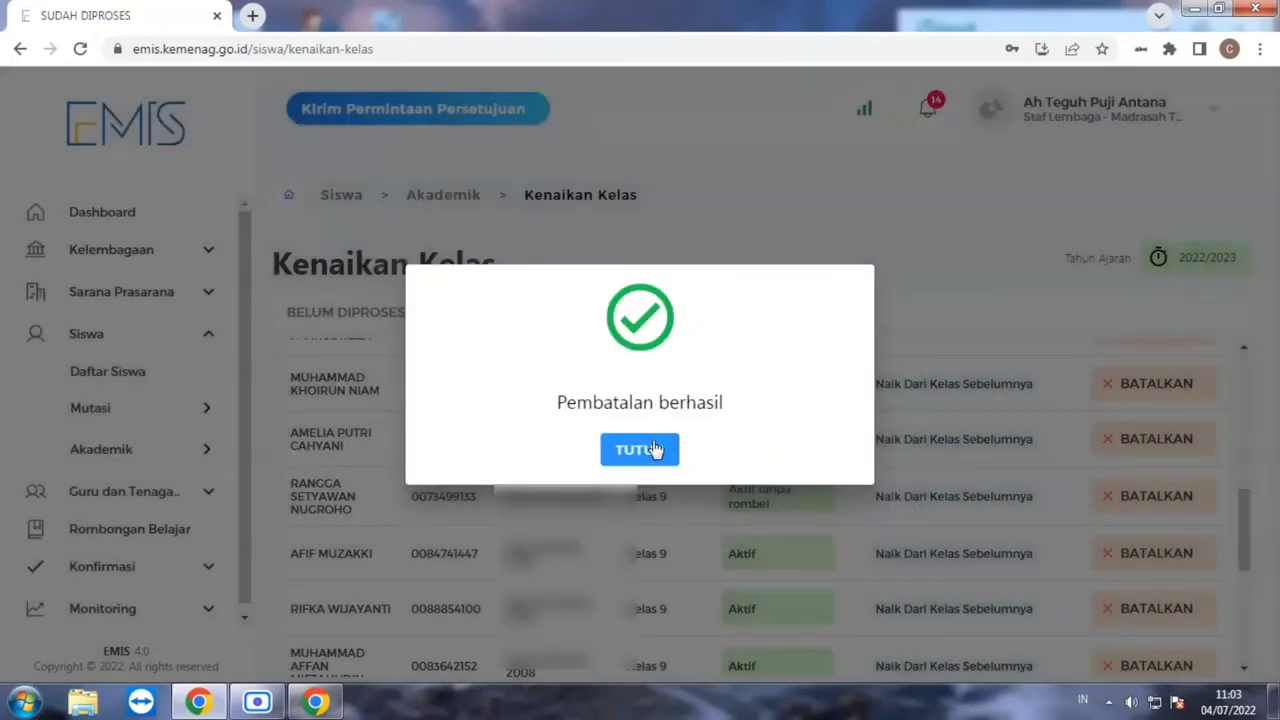
click(653, 451)
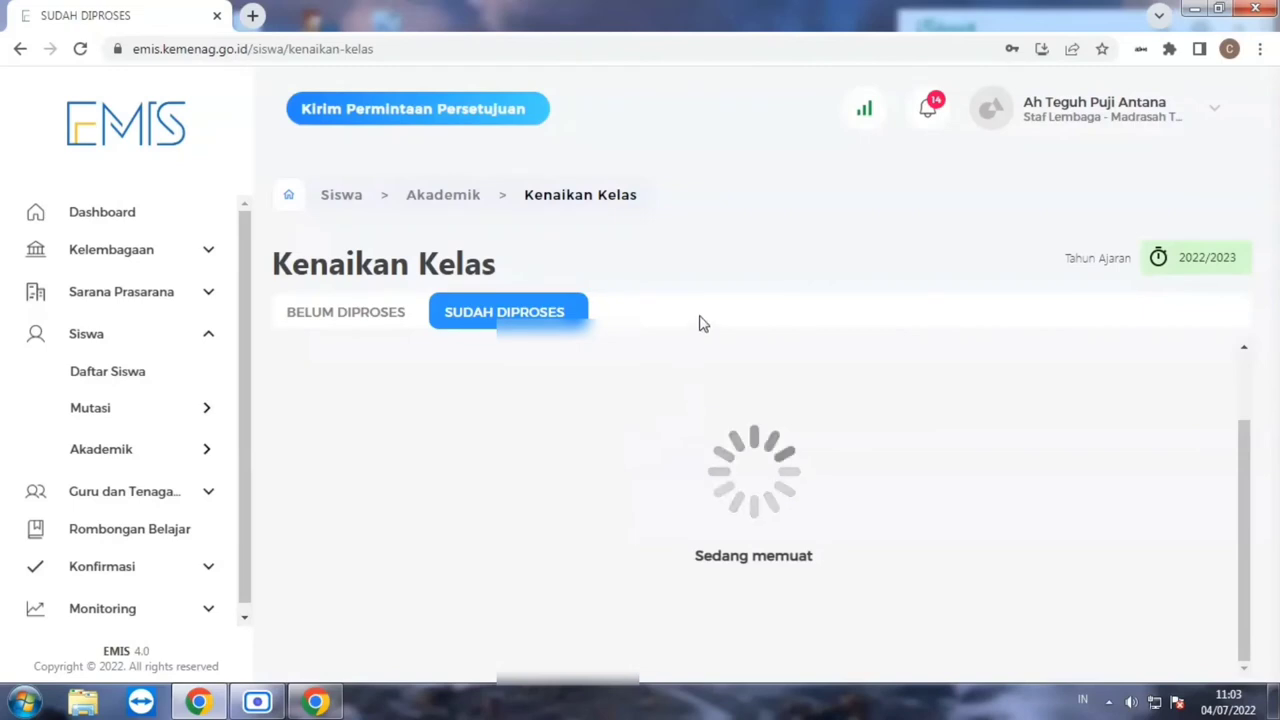
Step: Process the promotion of the unprocessed student in Kelas 8 - 8b again, then return to the list of processed students
click(362, 325)
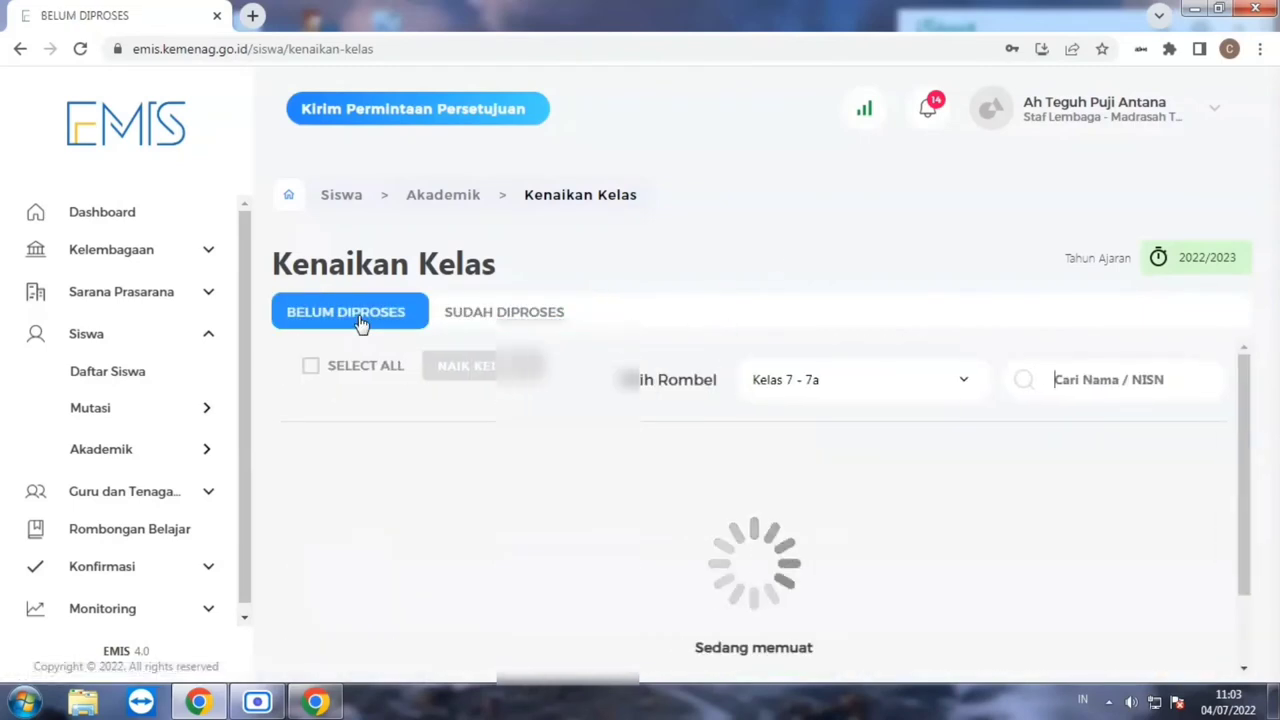
click(822, 380)
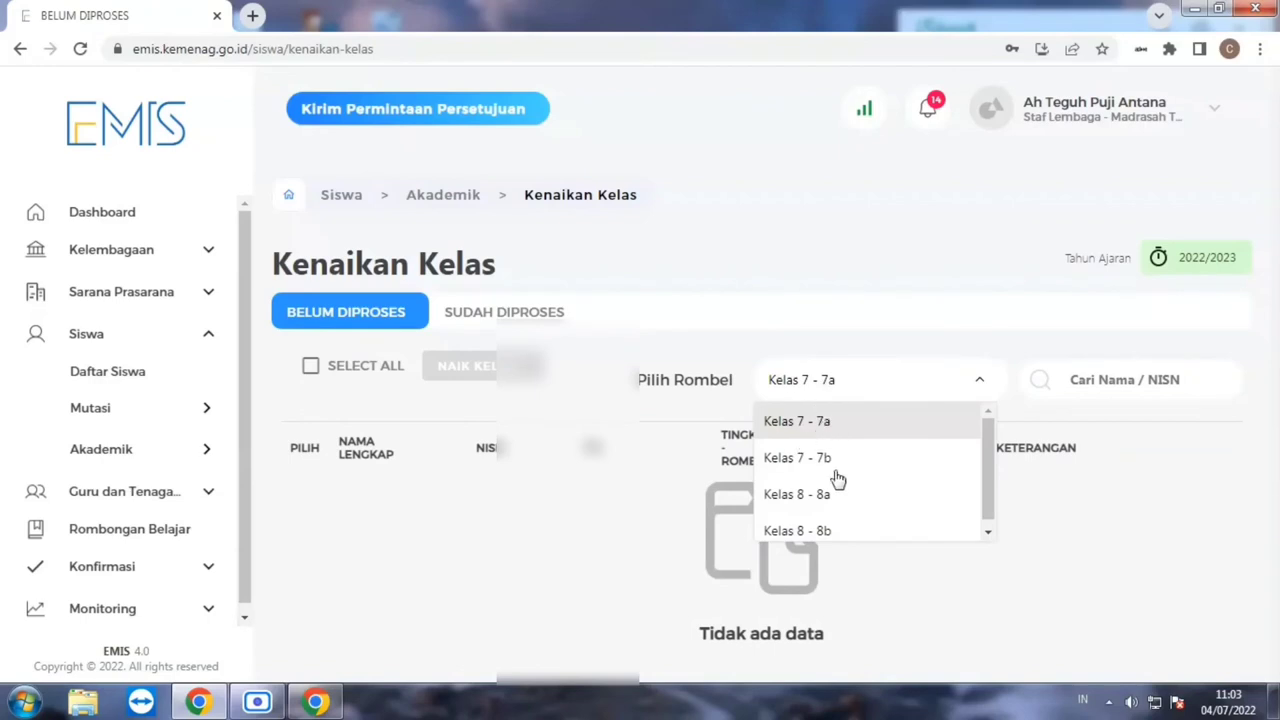
click(810, 532)
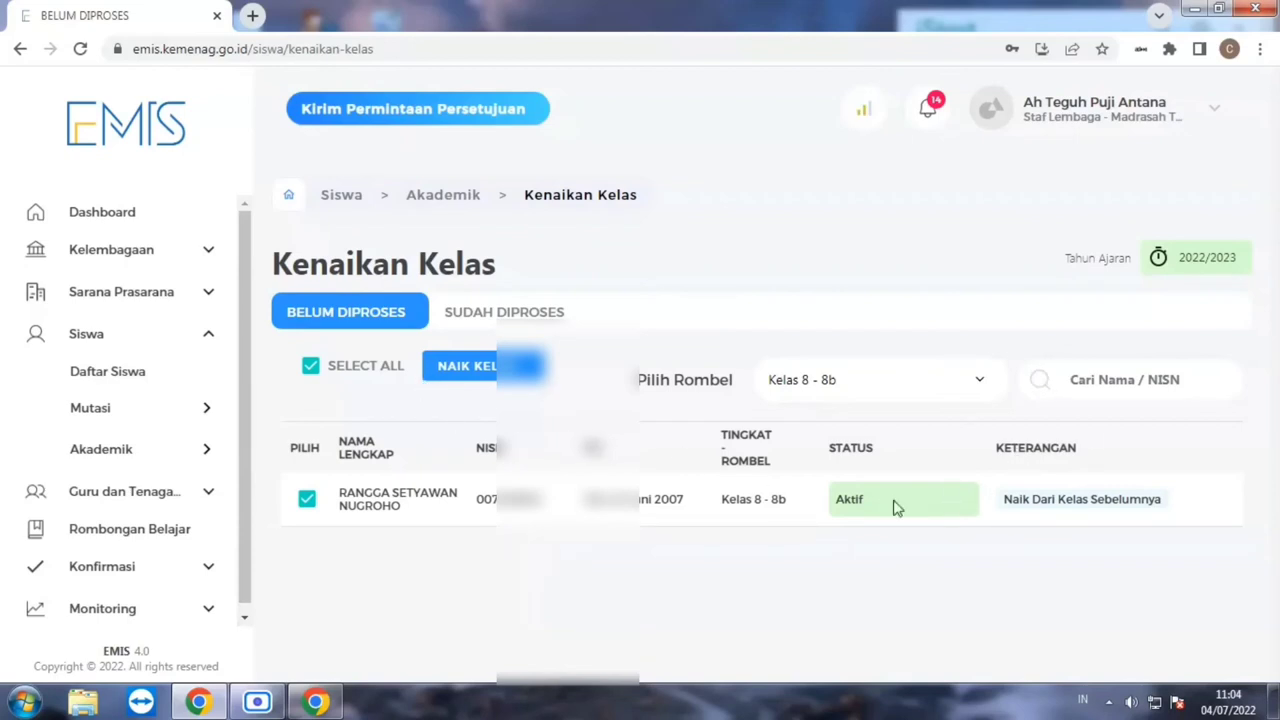
click(472, 385)
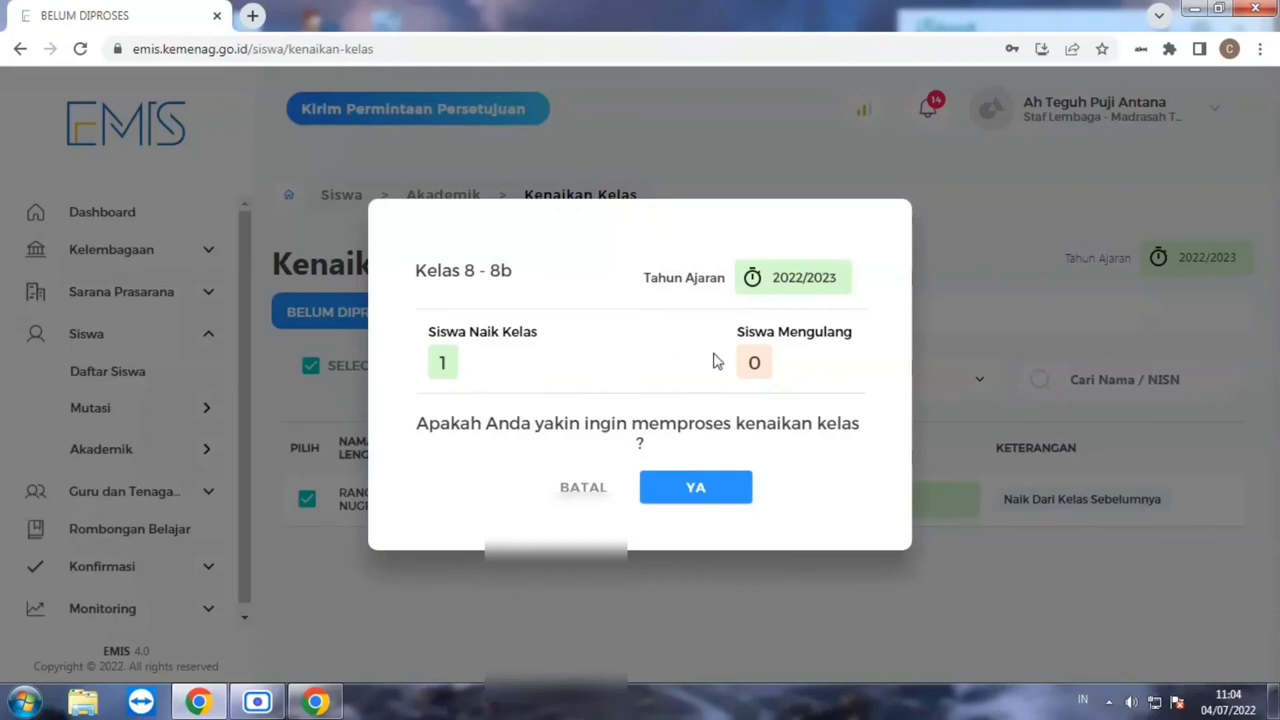
click(706, 491)
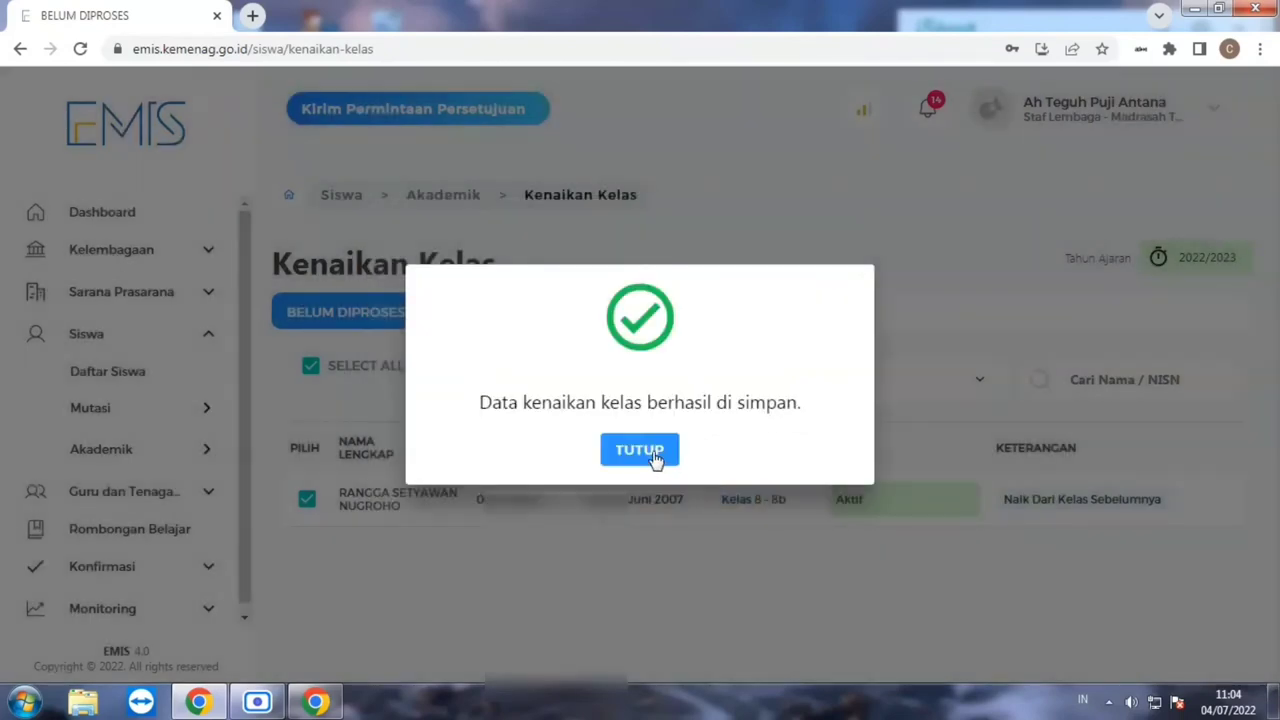
click(666, 463)
click(517, 313)
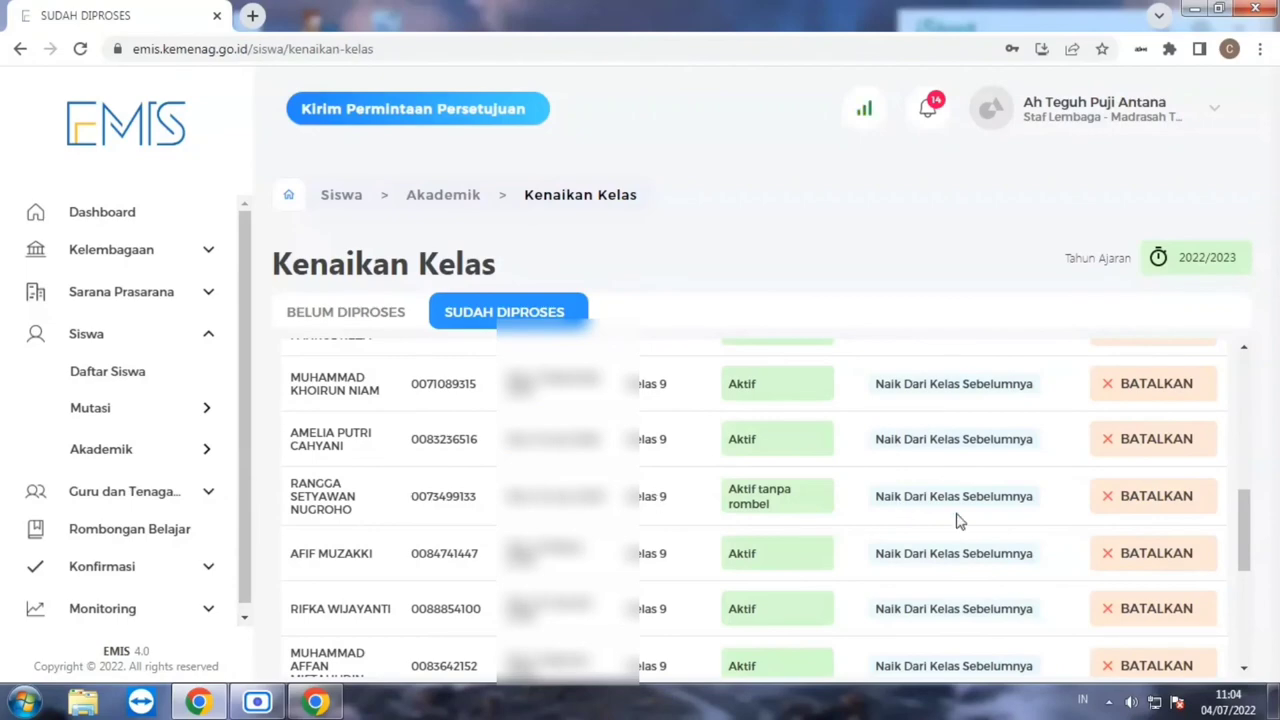
scroll(650, 479, up, 5)
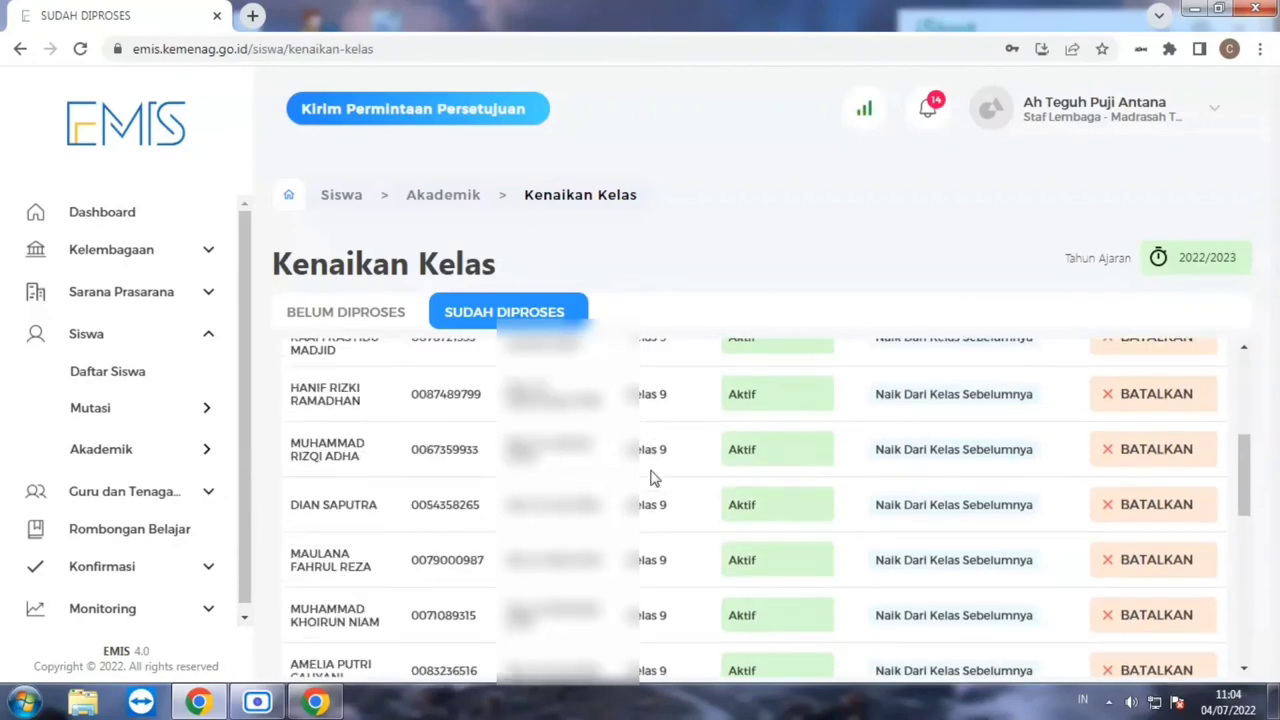